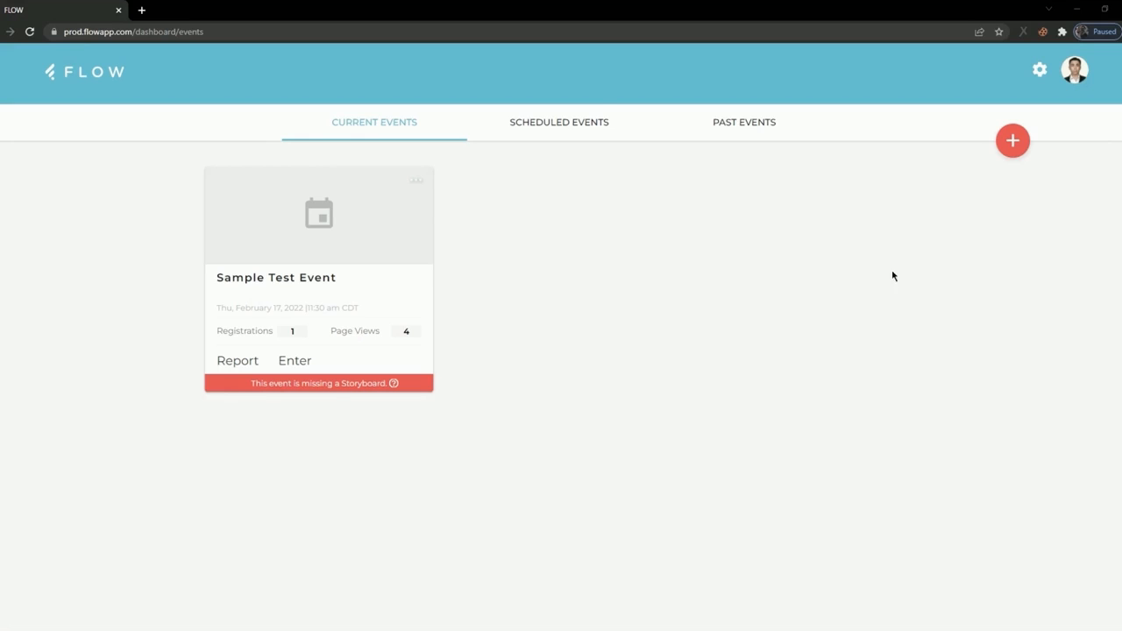
Enter the current event "Sample Test Event" and open its storyboard.
click(584, 119)
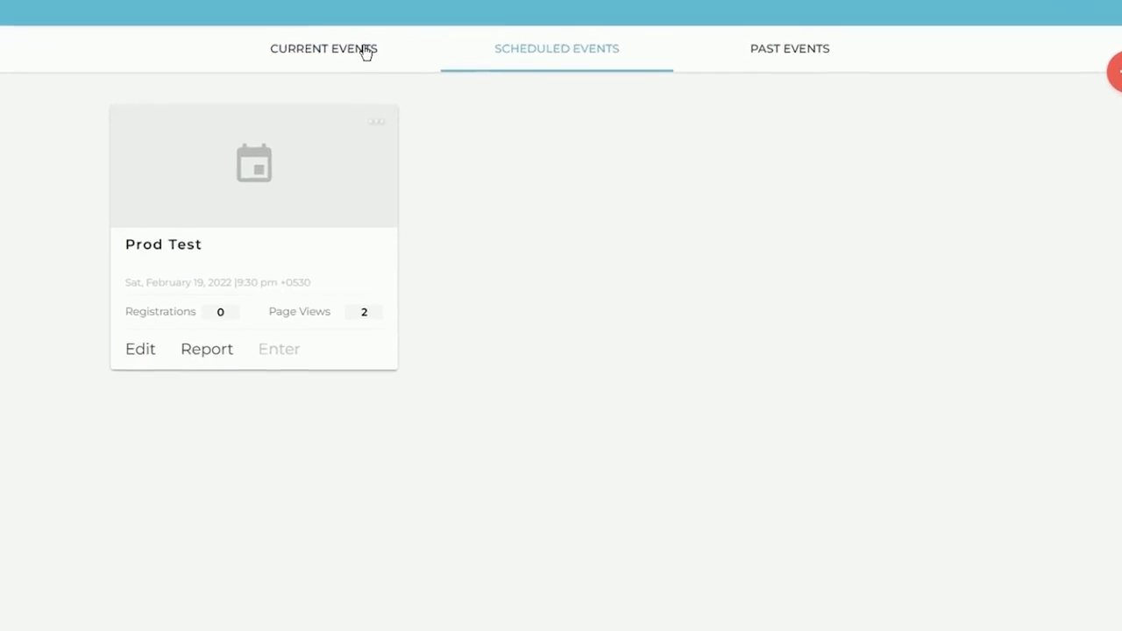
click(402, 123)
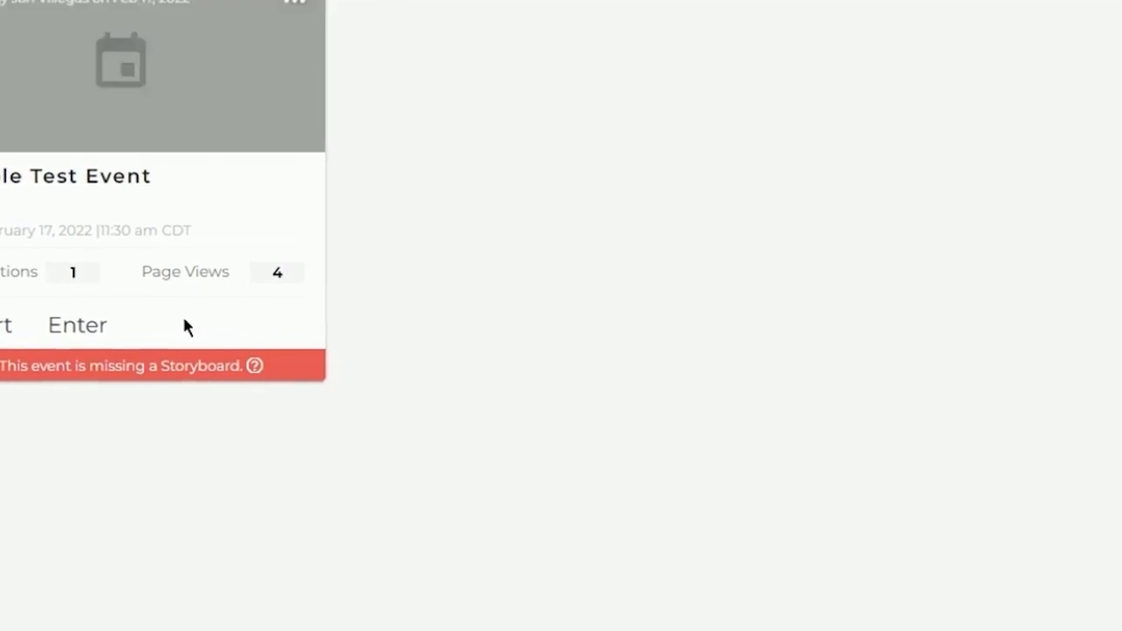
click(79, 330)
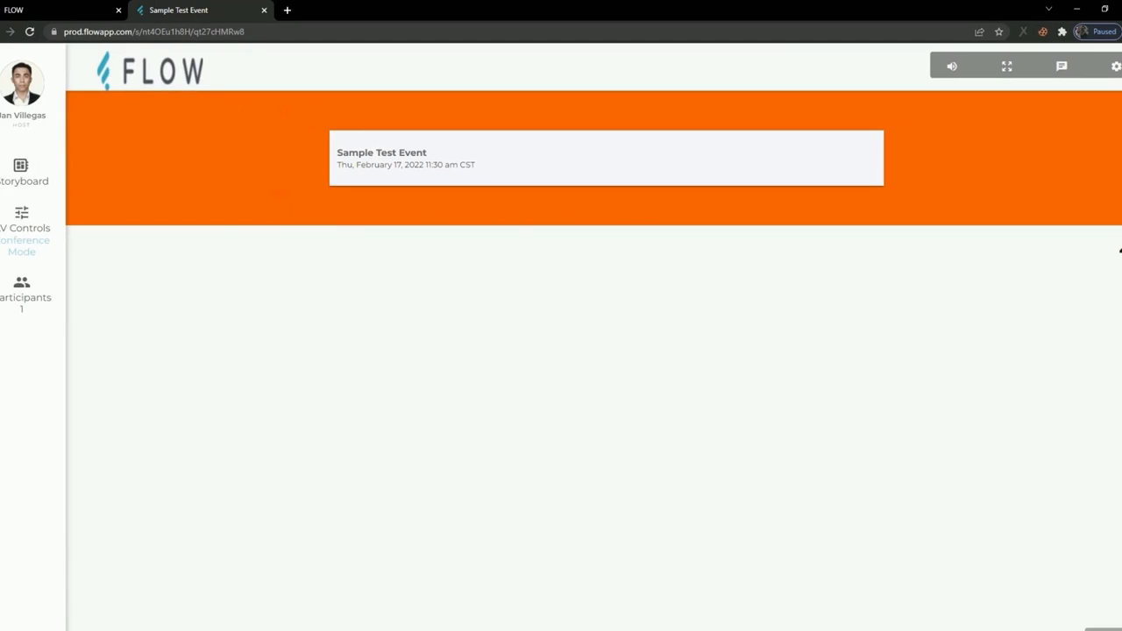
click(24, 172)
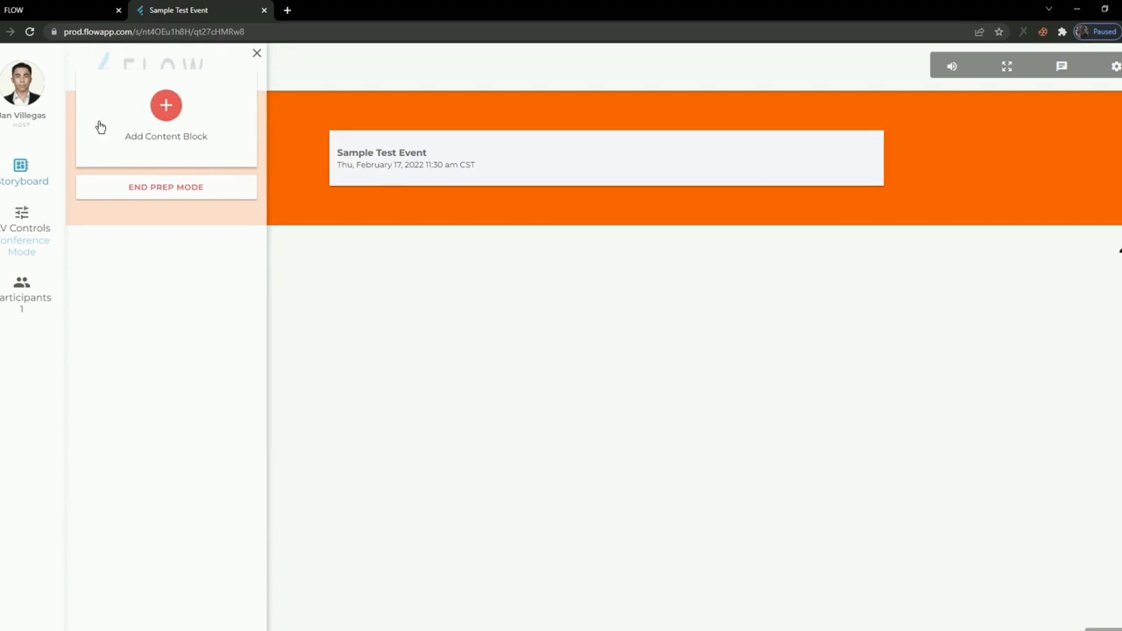
click(23, 175)
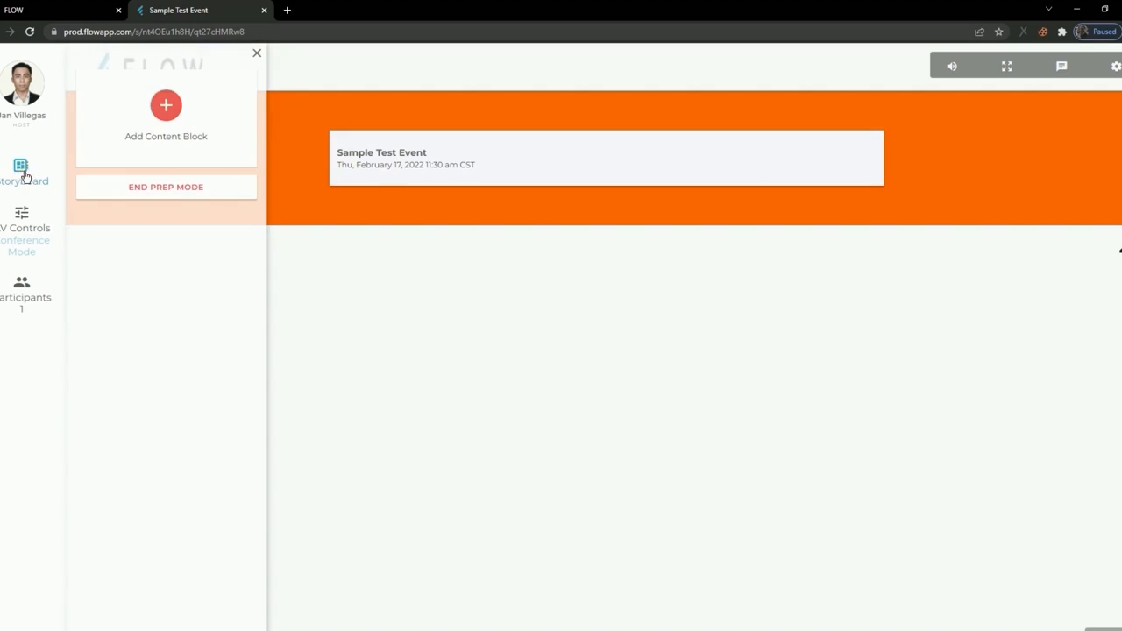
click(166, 112)
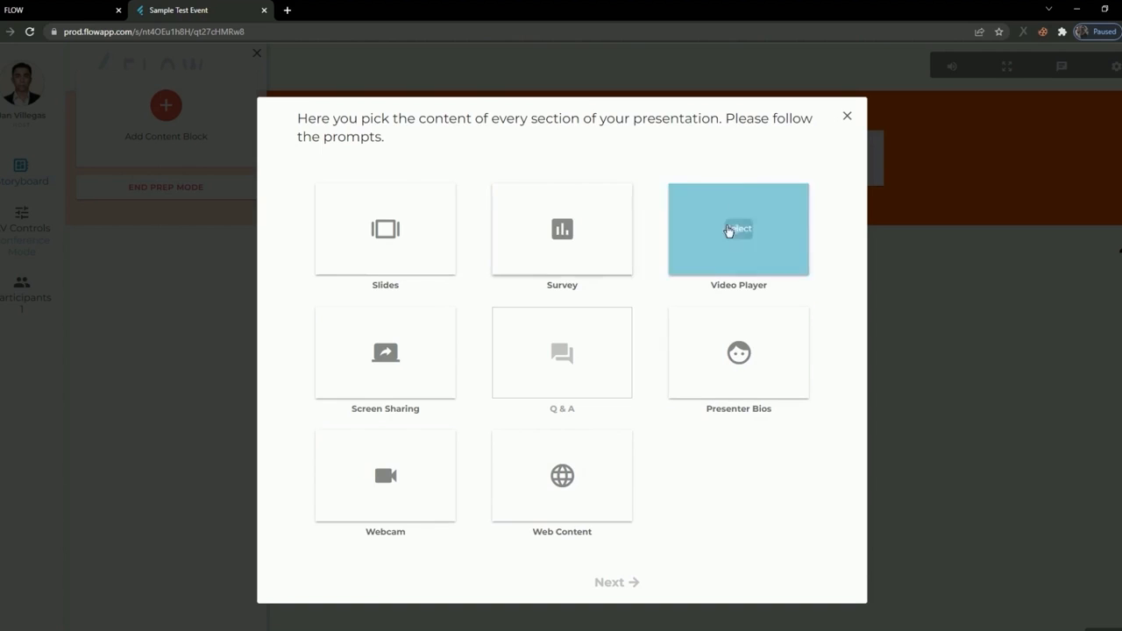
click(386, 230)
click(617, 583)
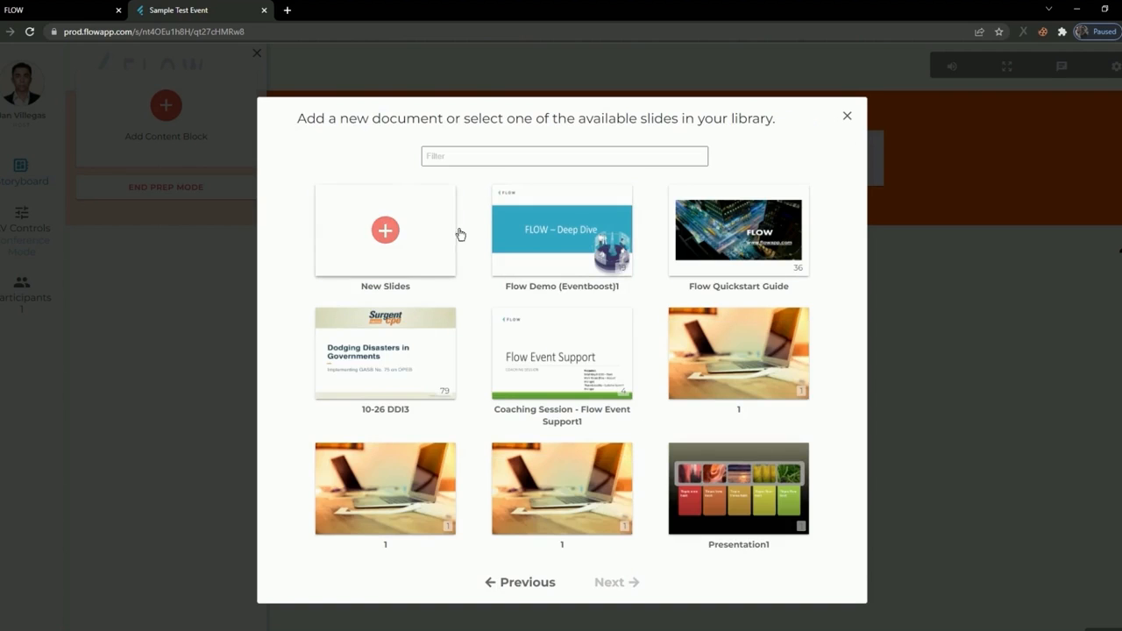
click(847, 118)
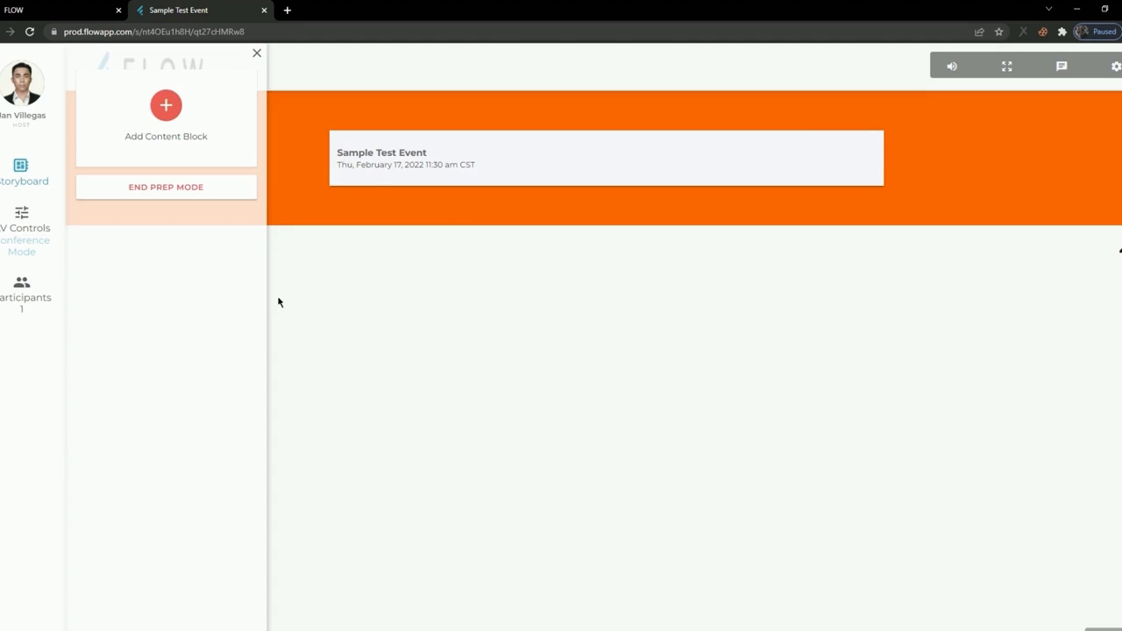
Add a Slides content block to the storyboard using the "Flow Demo (Eventboost)1" deck with the host as presenter.
click(165, 109)
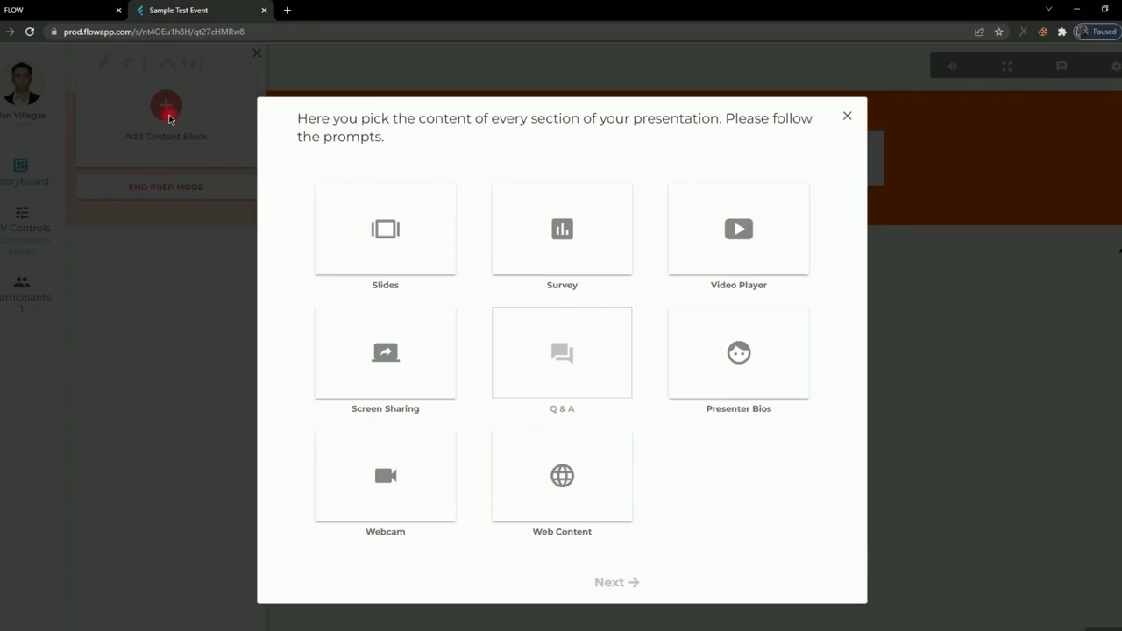
click(378, 248)
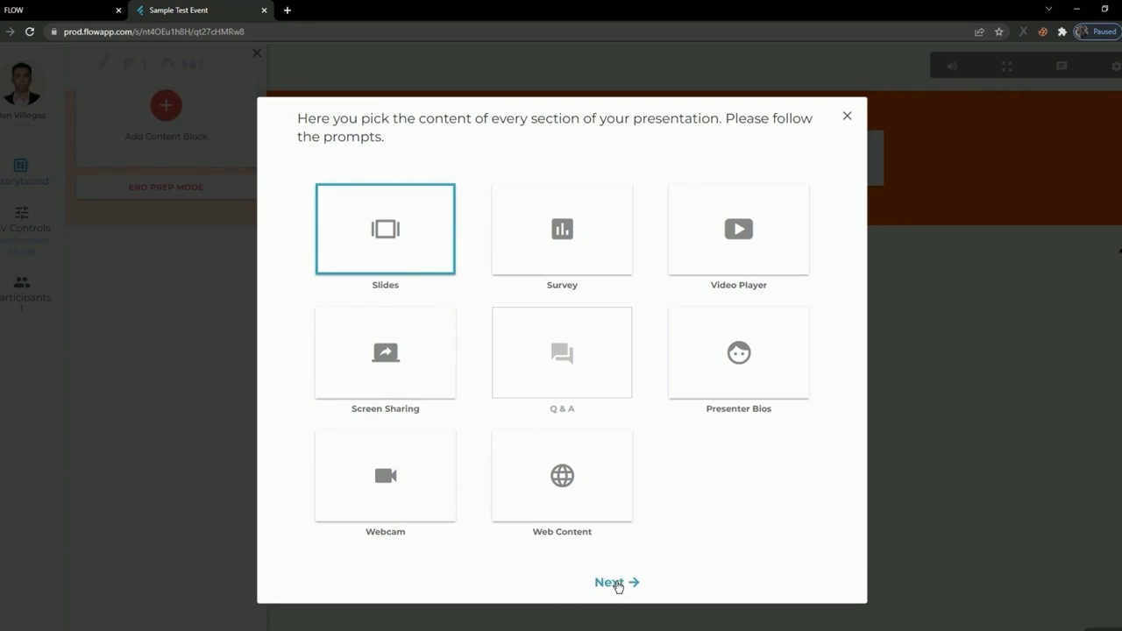
click(614, 583)
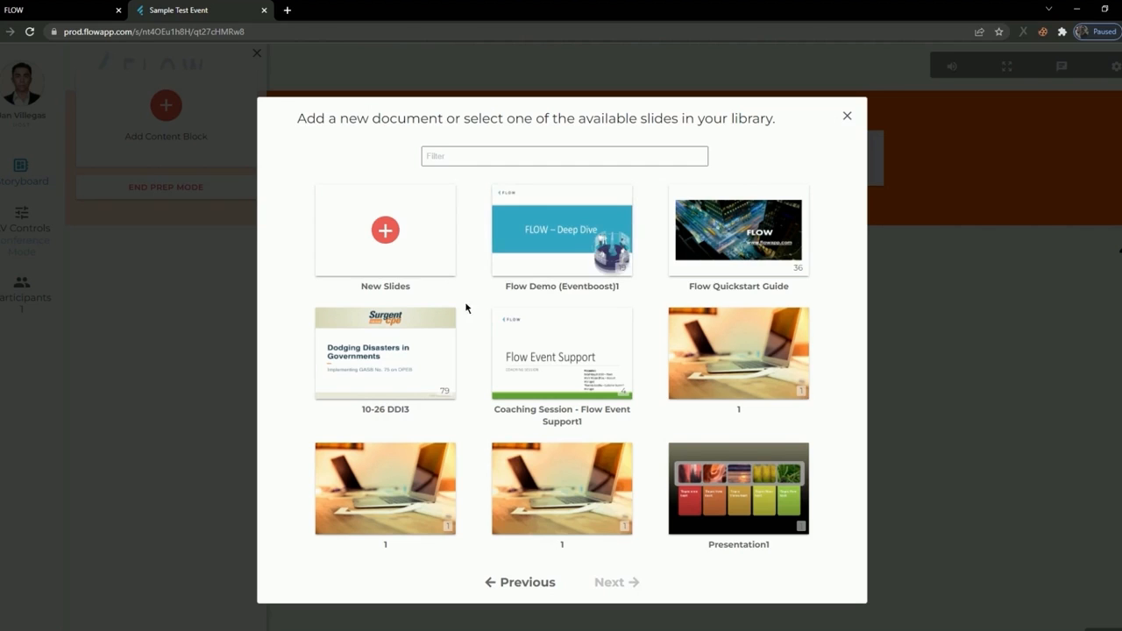
click(541, 271)
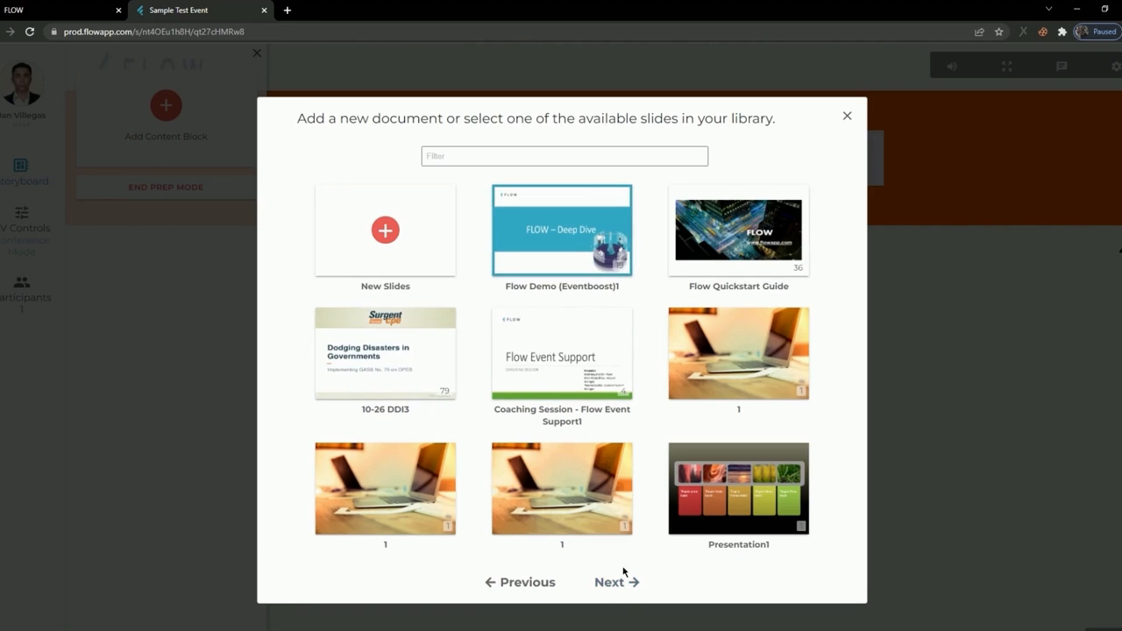
click(381, 230)
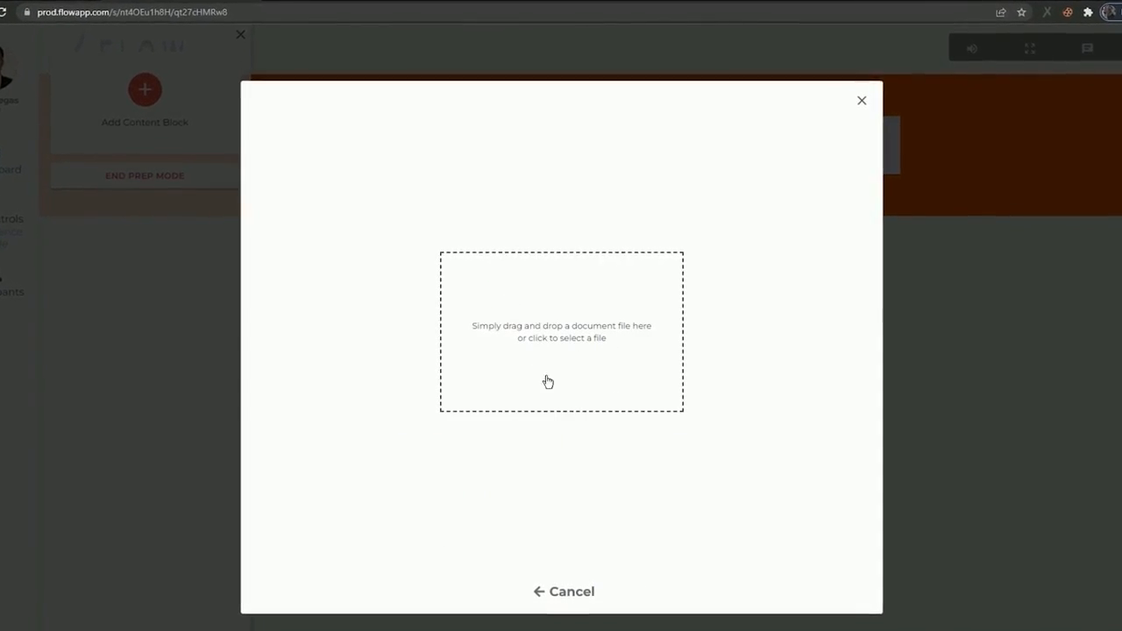
click(554, 592)
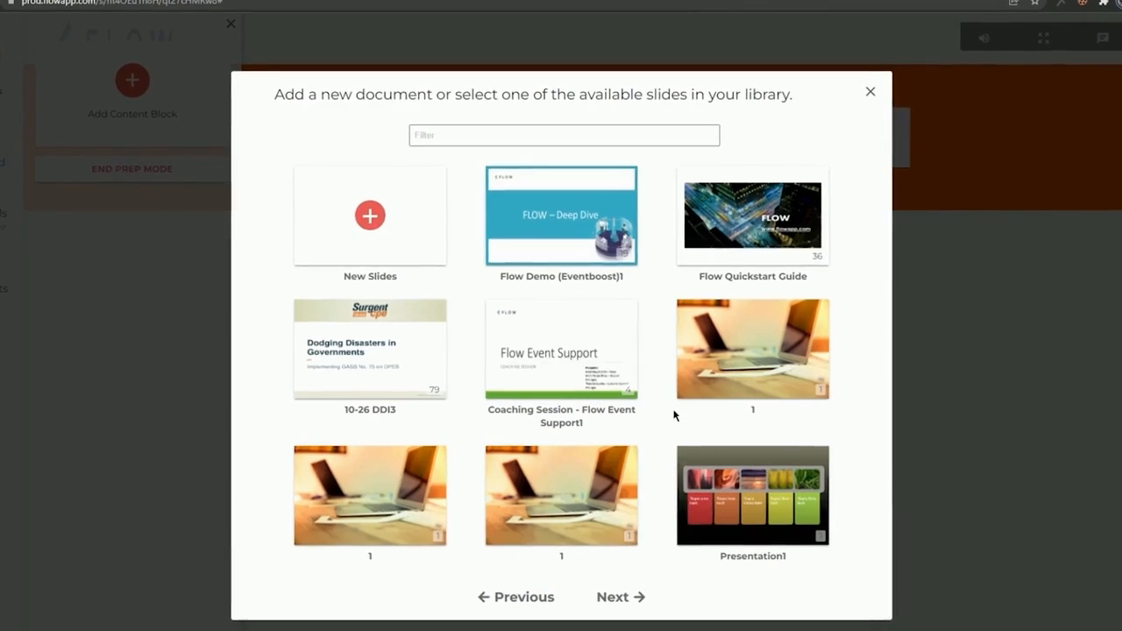
click(607, 605)
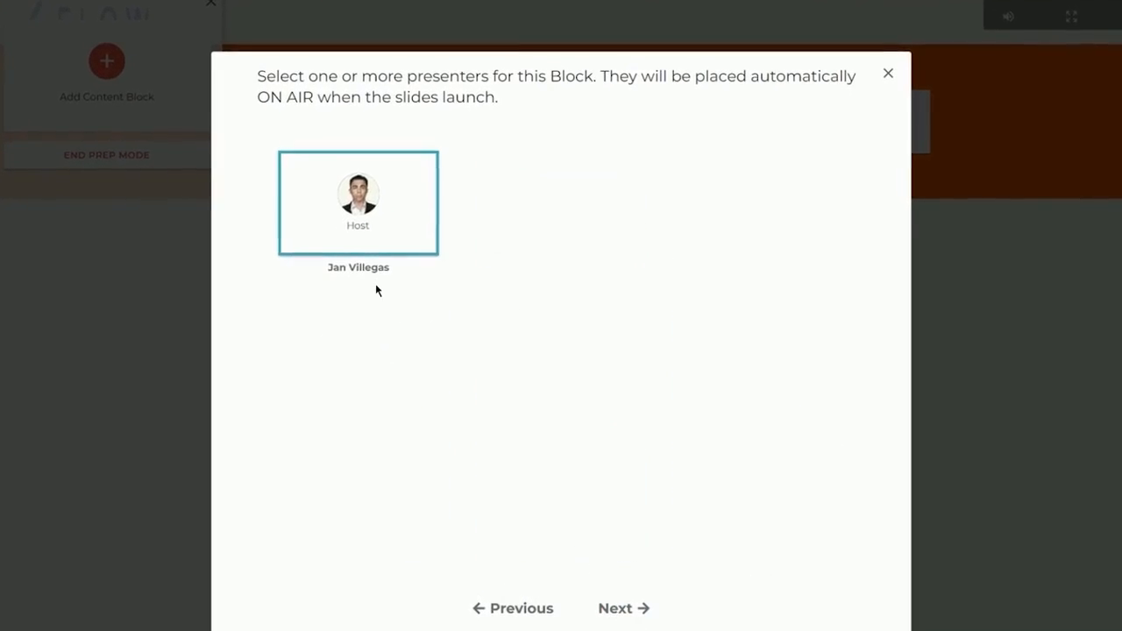
click(629, 623)
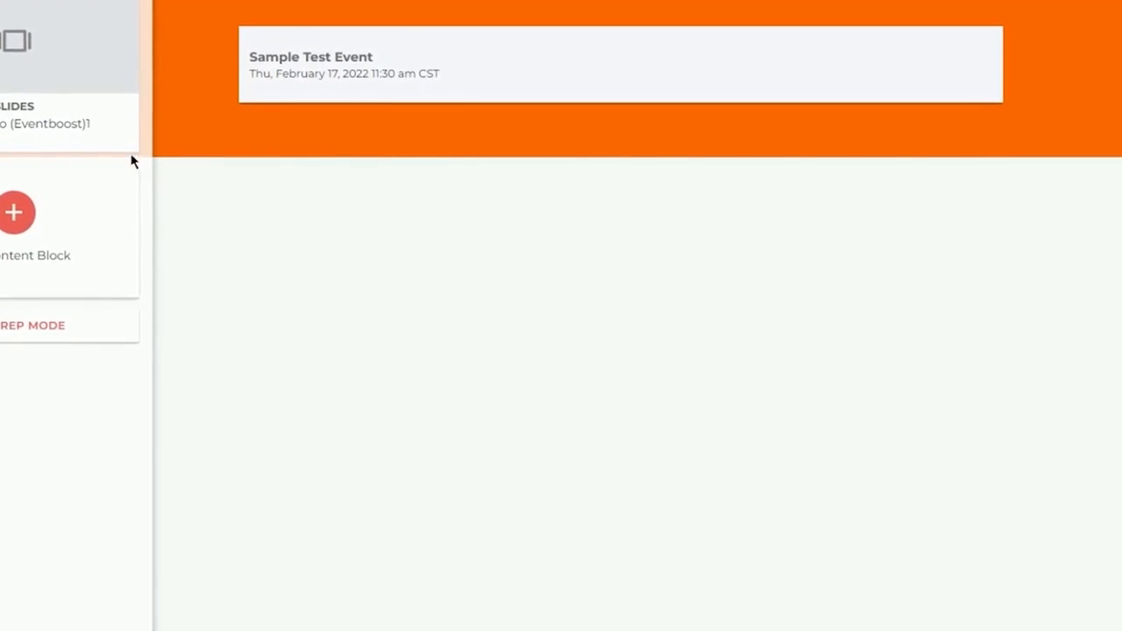
Edit the Slides block's options to allow attendees to download a PDF copy, and update the storyboard.
mouse_move(124, 112)
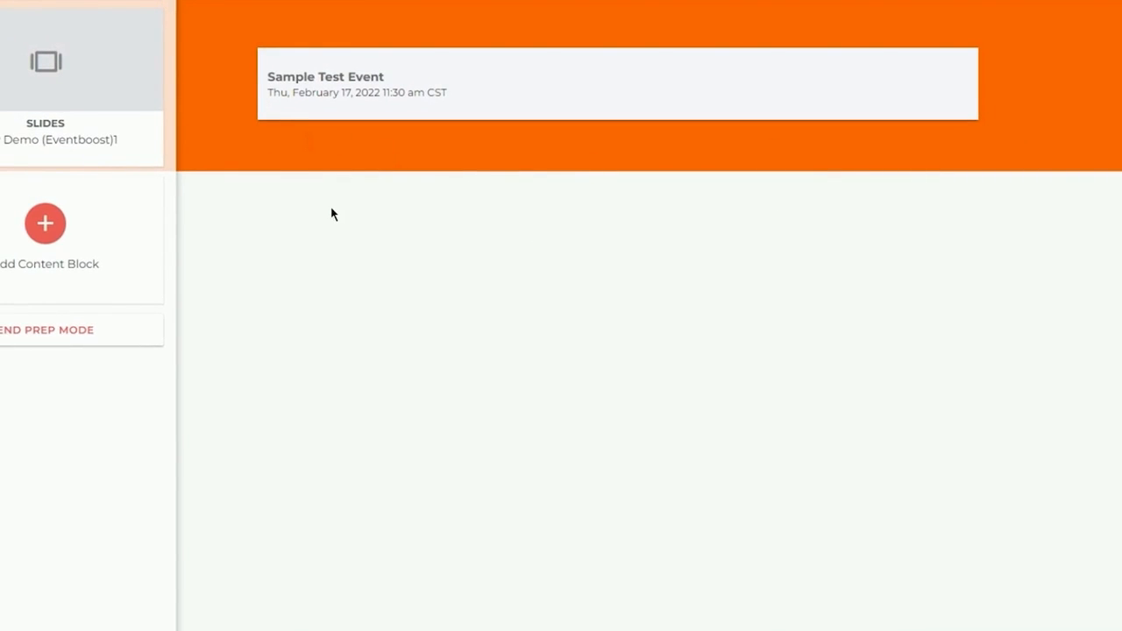
mouse_move(161, 68)
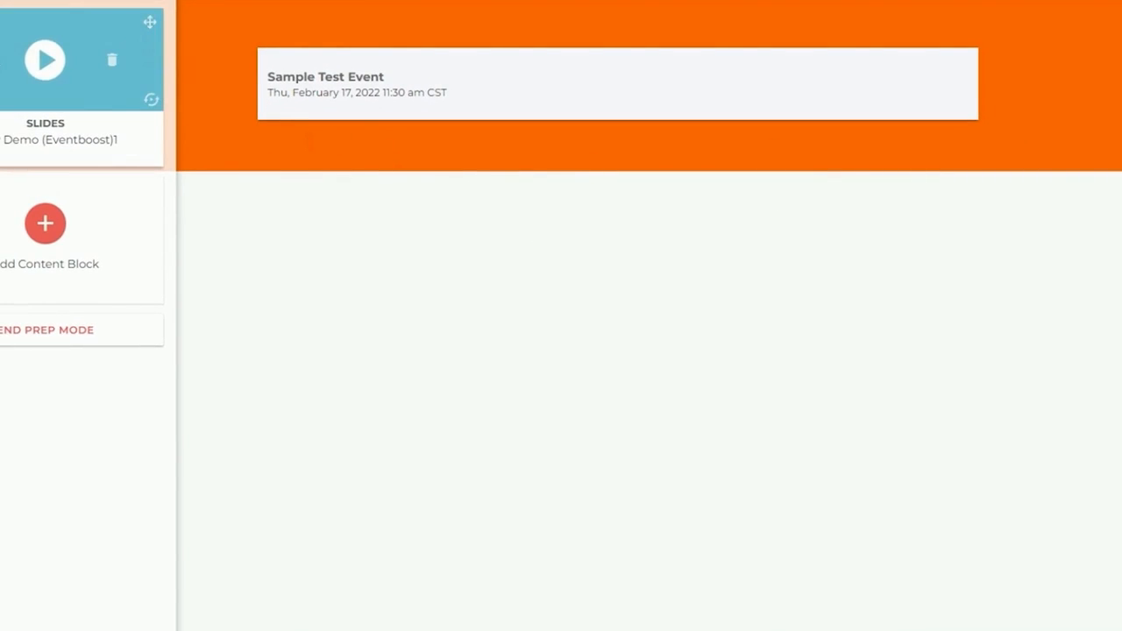
click(152, 100)
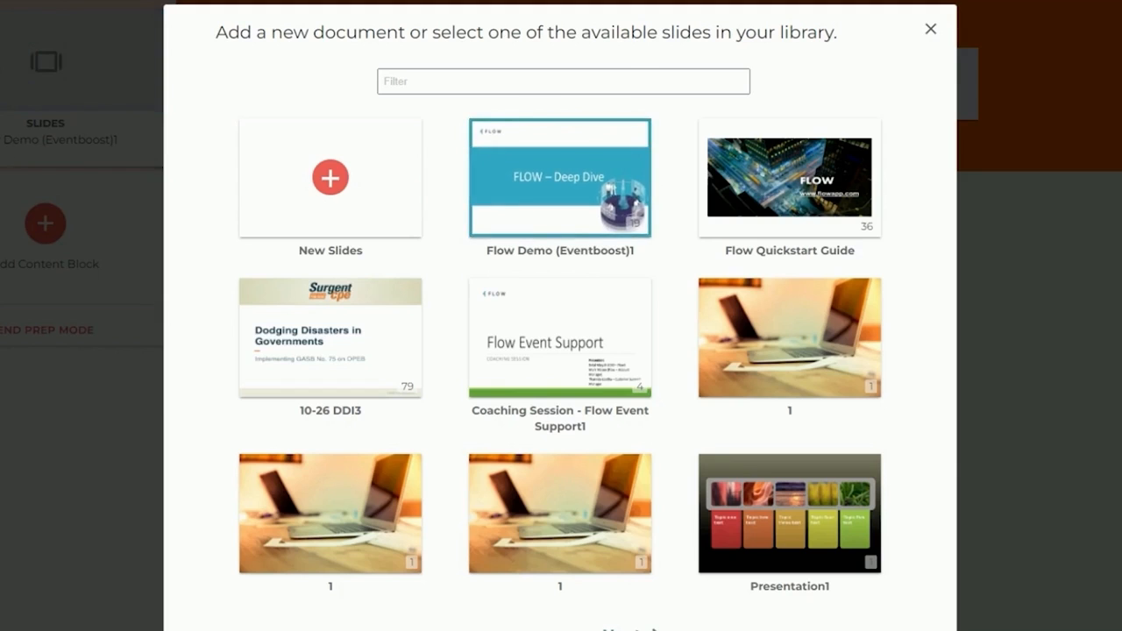
click(639, 626)
click(630, 627)
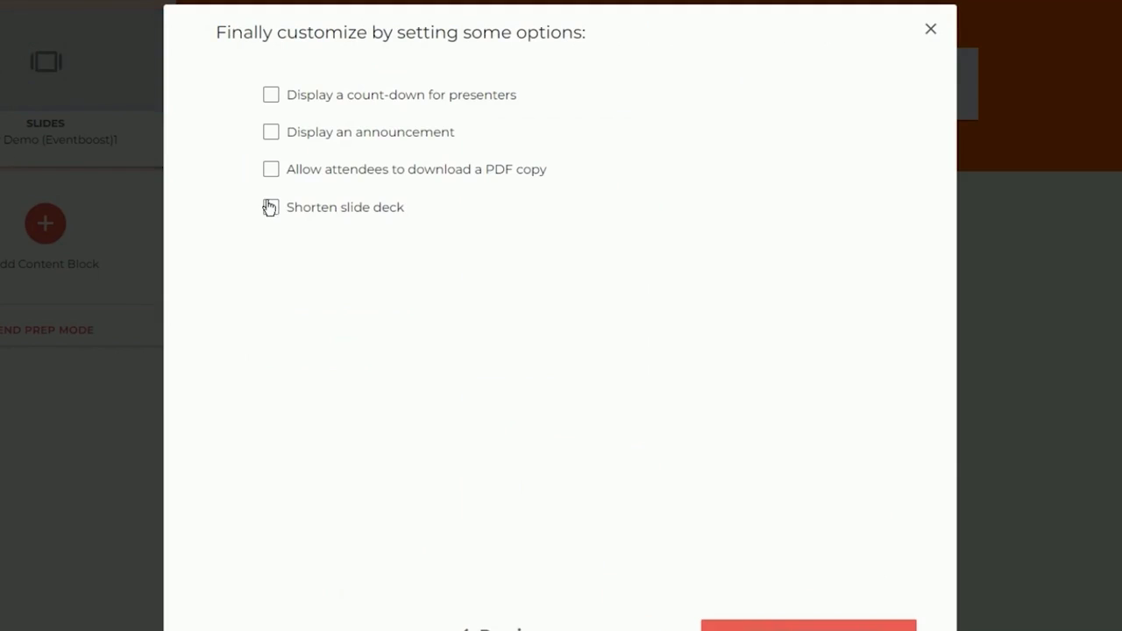
click(271, 171)
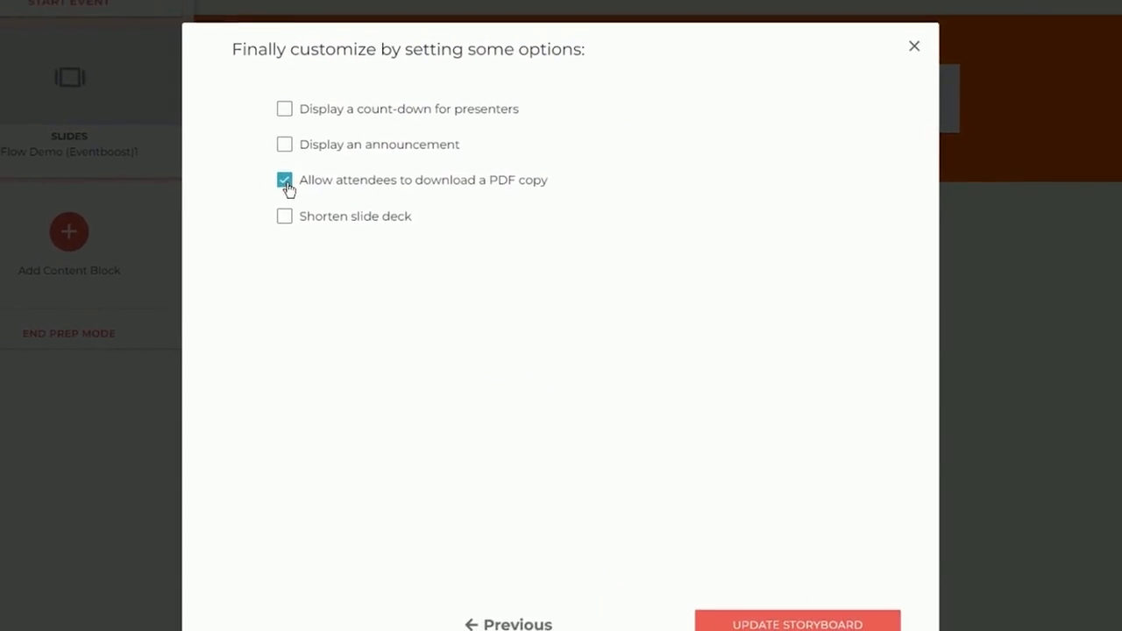
click(285, 180)
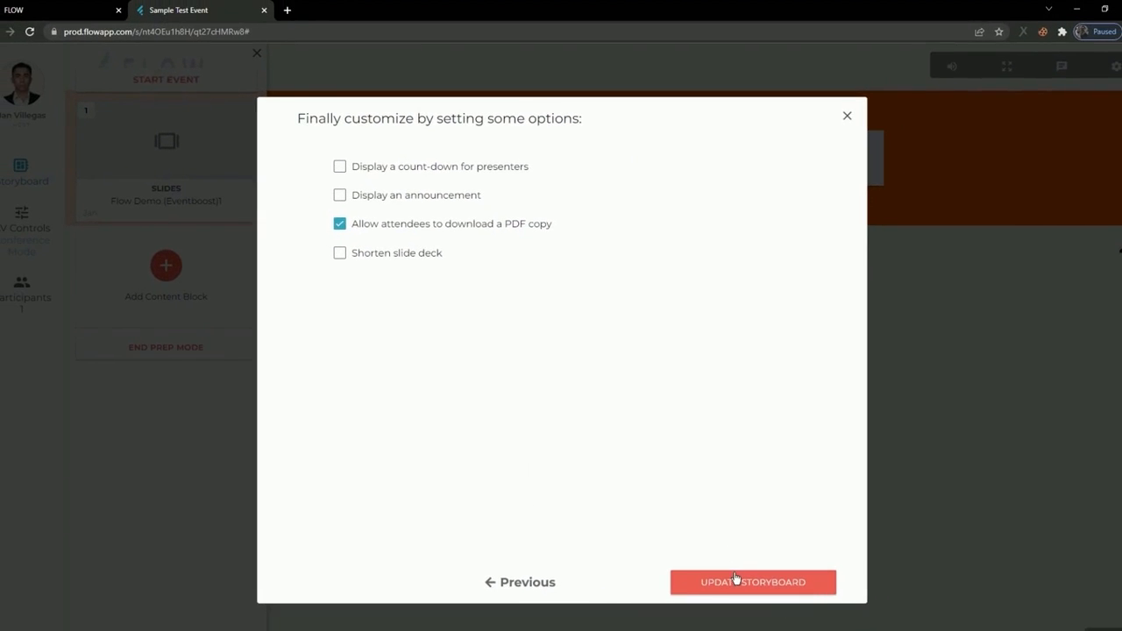
click(735, 579)
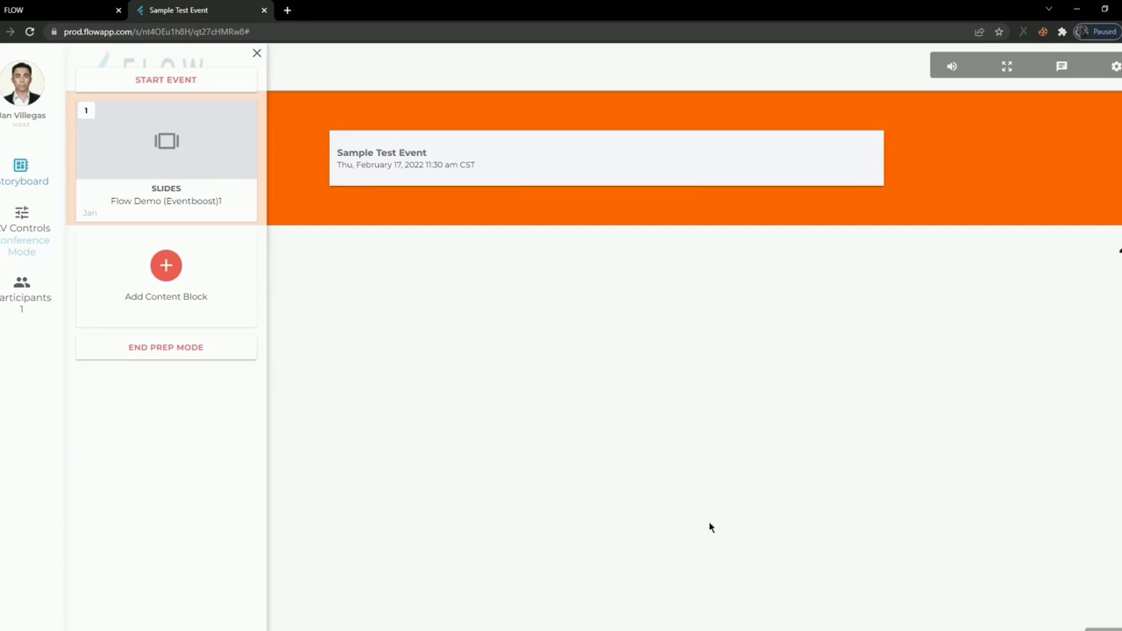
Hide the event's storyboard and show it again to view the Slides block.
click(26, 182)
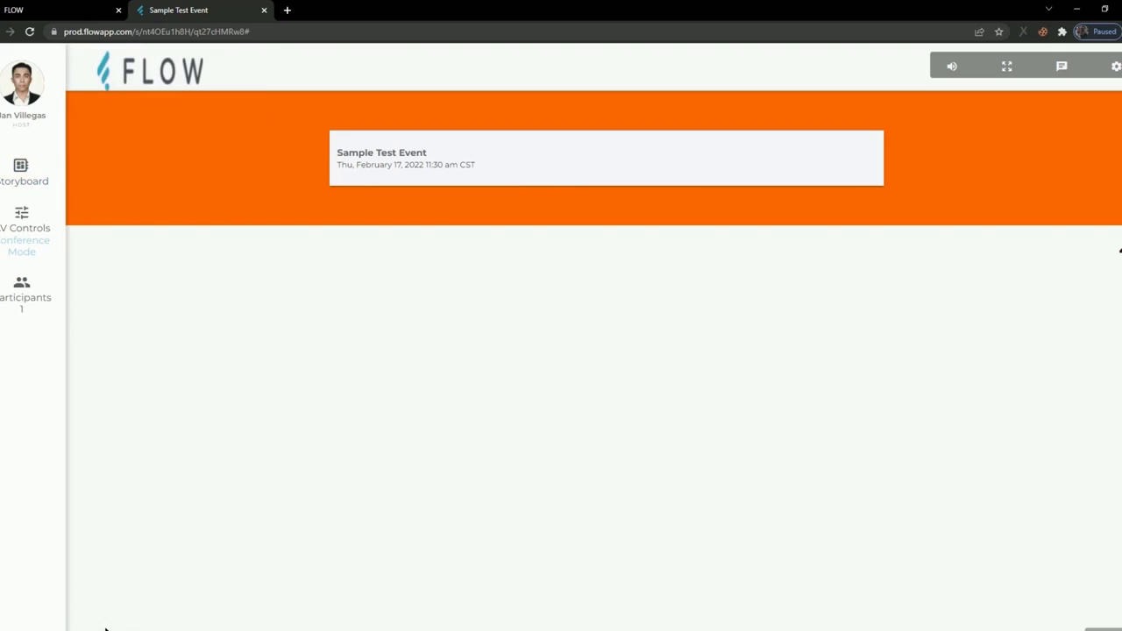
click(20, 172)
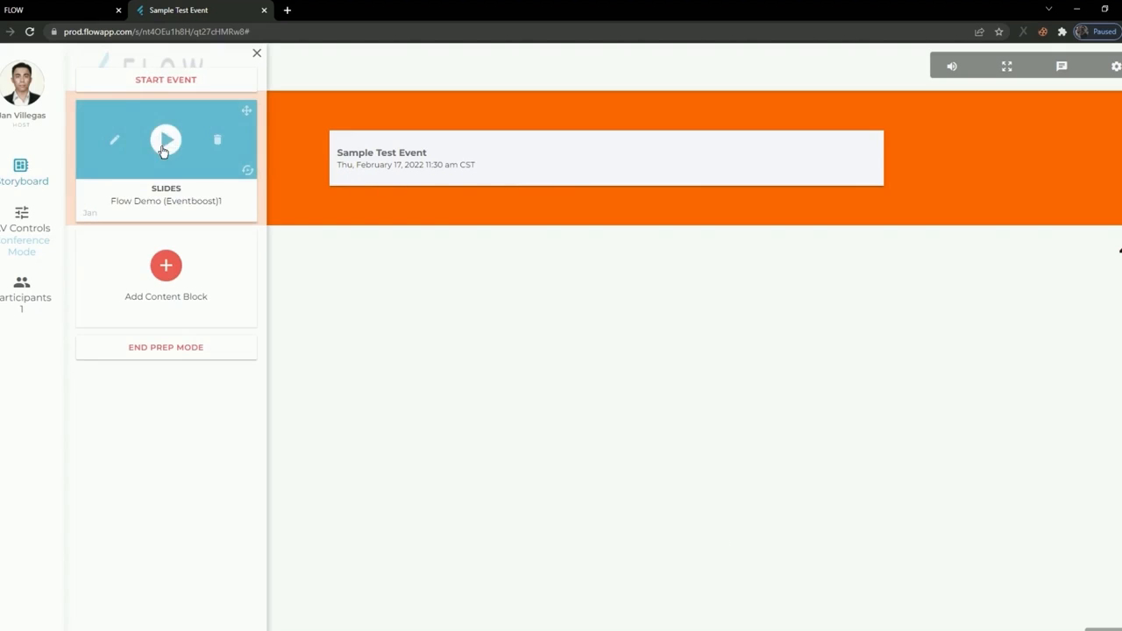
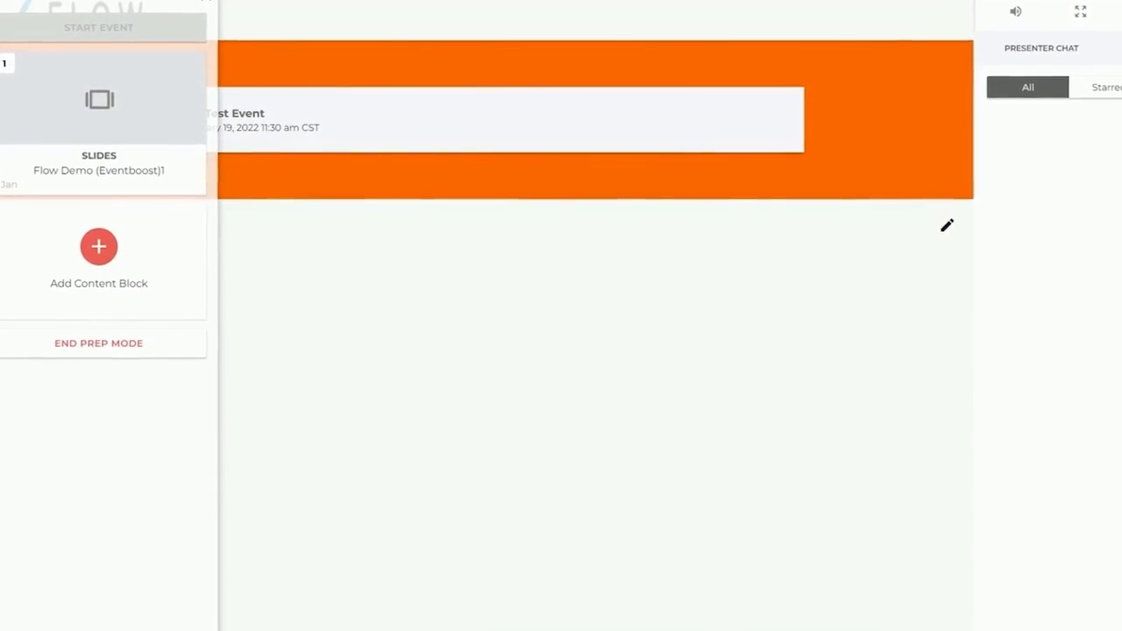
Add a Survey content block to the storyboard using the "Age" survey with the host as presenter.
click(77, 245)
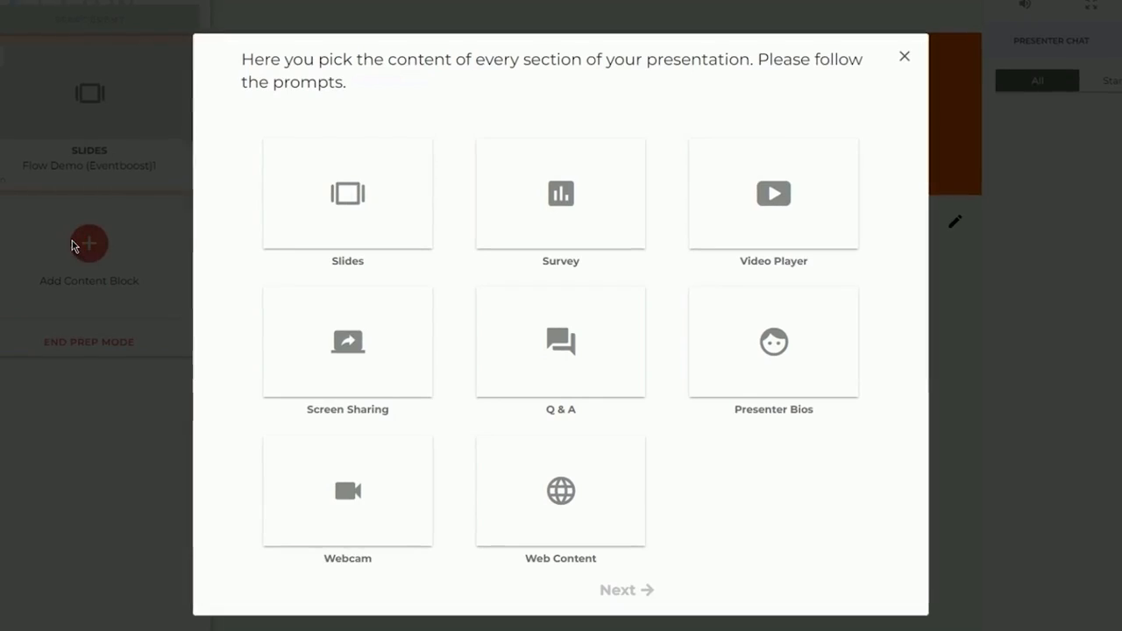
click(570, 215)
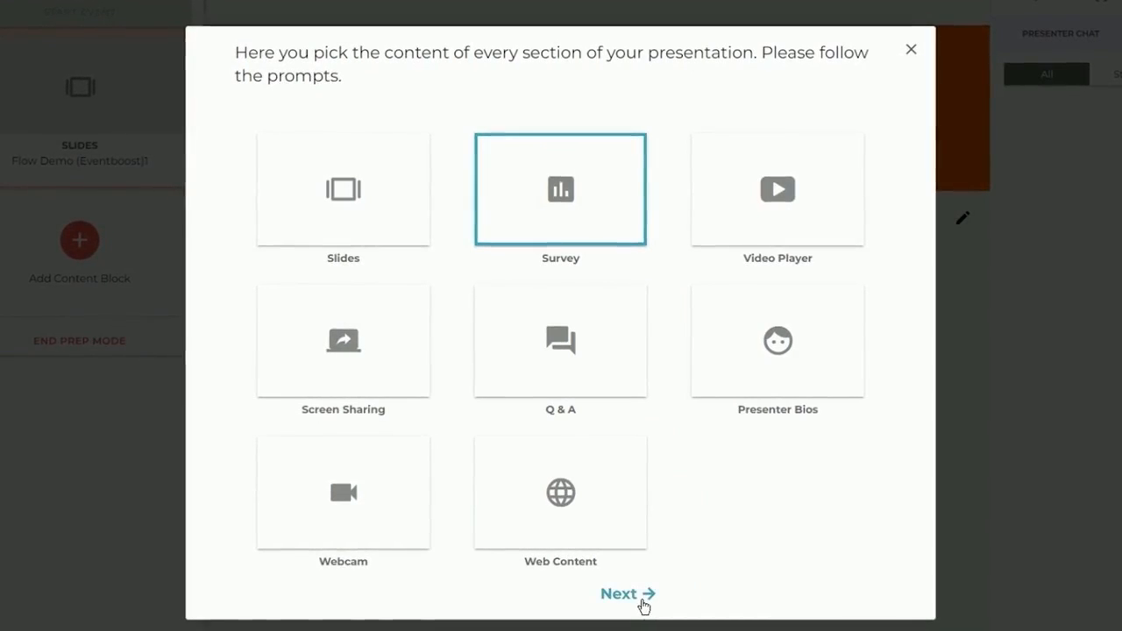
click(644, 596)
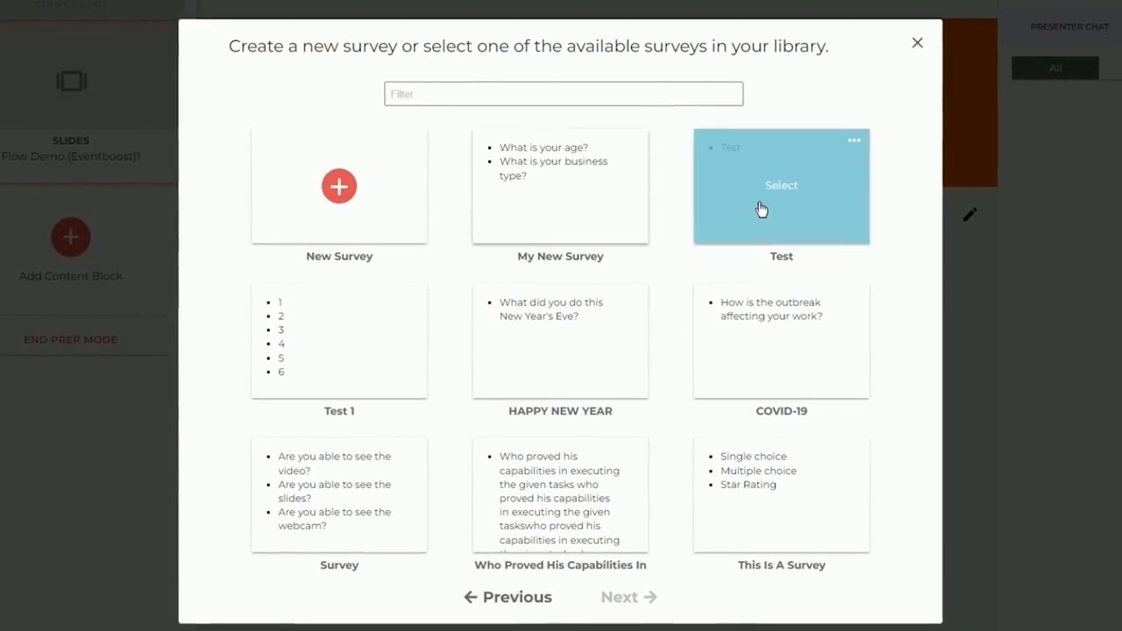
scroll(524, 395, down, 5)
scroll(523, 404, down, 2)
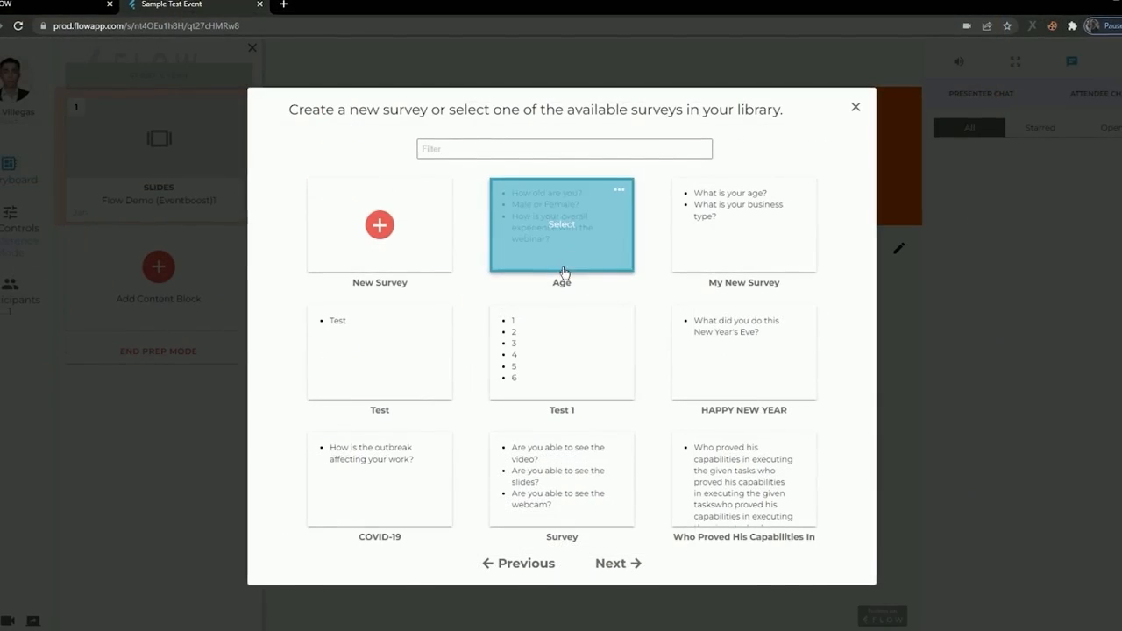
click(616, 562)
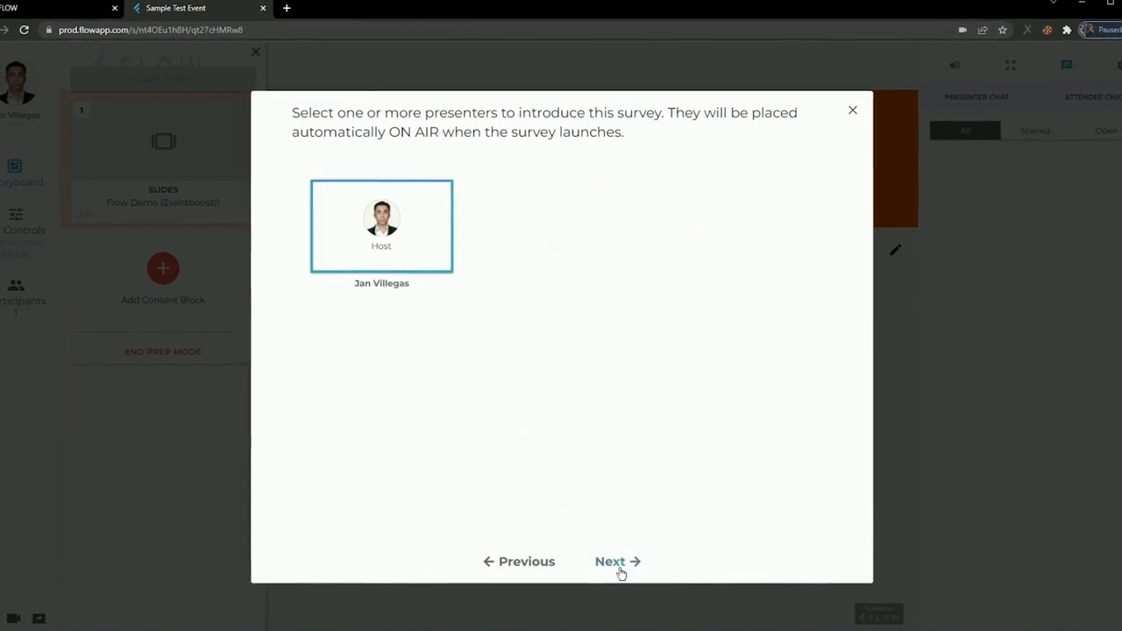
click(383, 211)
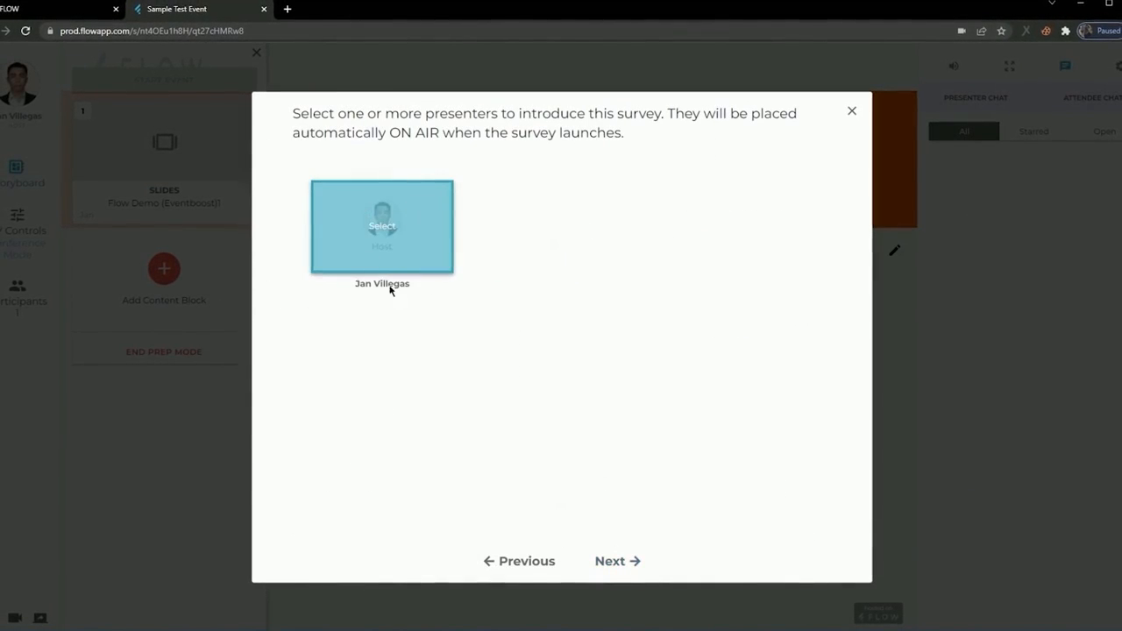
click(611, 562)
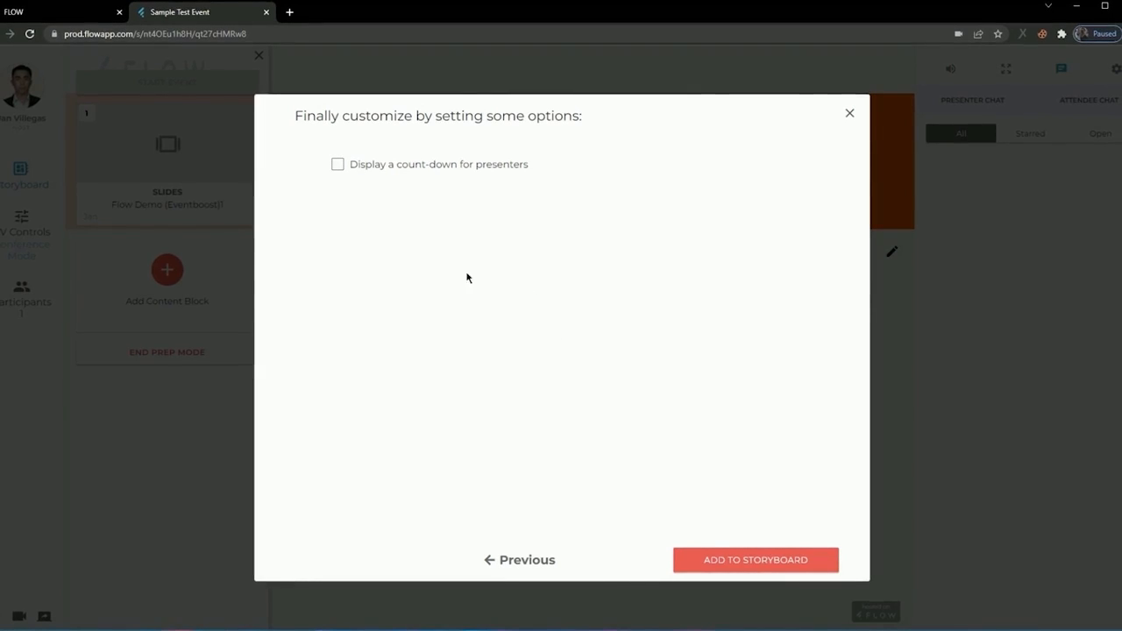
click(767, 560)
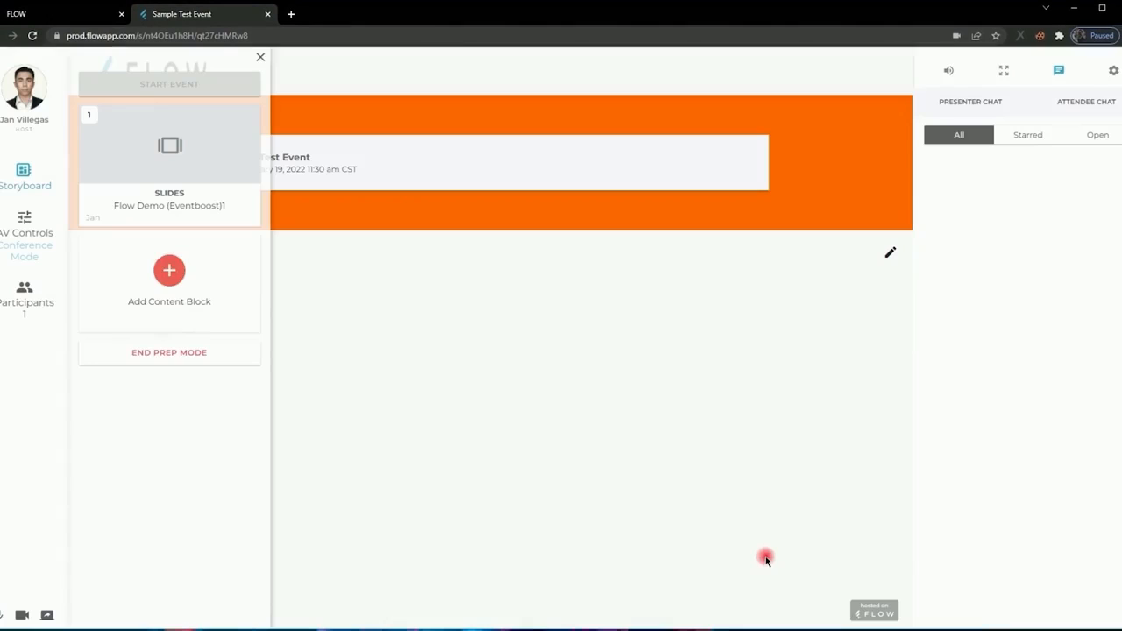
Launch the "Age" Survey block and hide the storyboard to show the full survey.
mouse_move(182, 321)
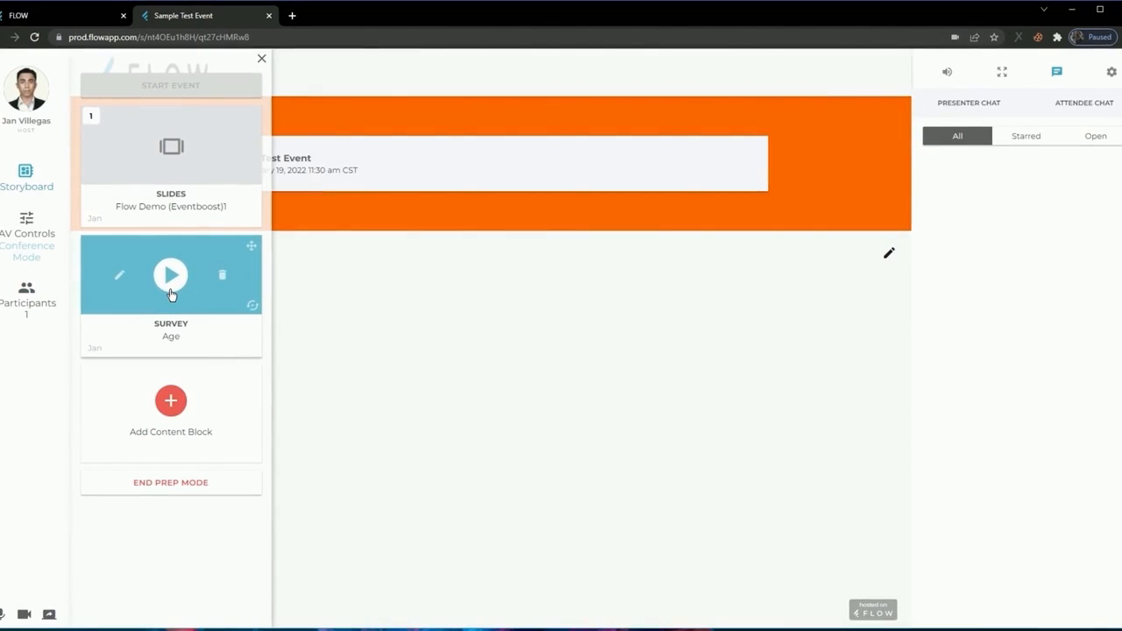
click(171, 289)
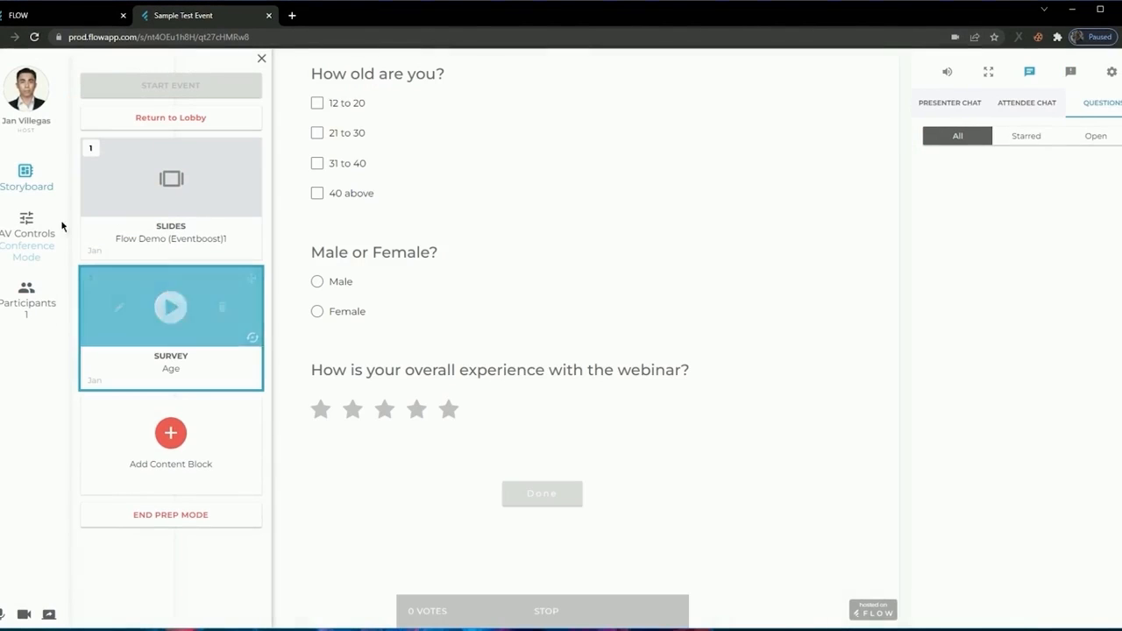
click(24, 183)
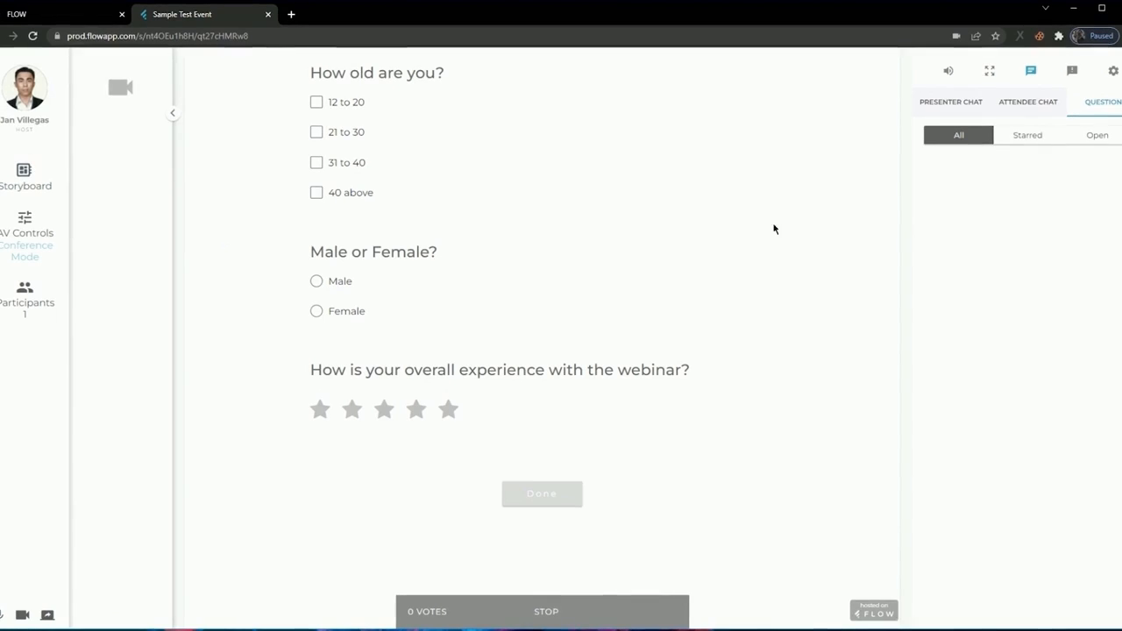
Answer the survey with "40 above", "Male" and a five-star webinar rating, and submit it.
click(316, 192)
click(315, 281)
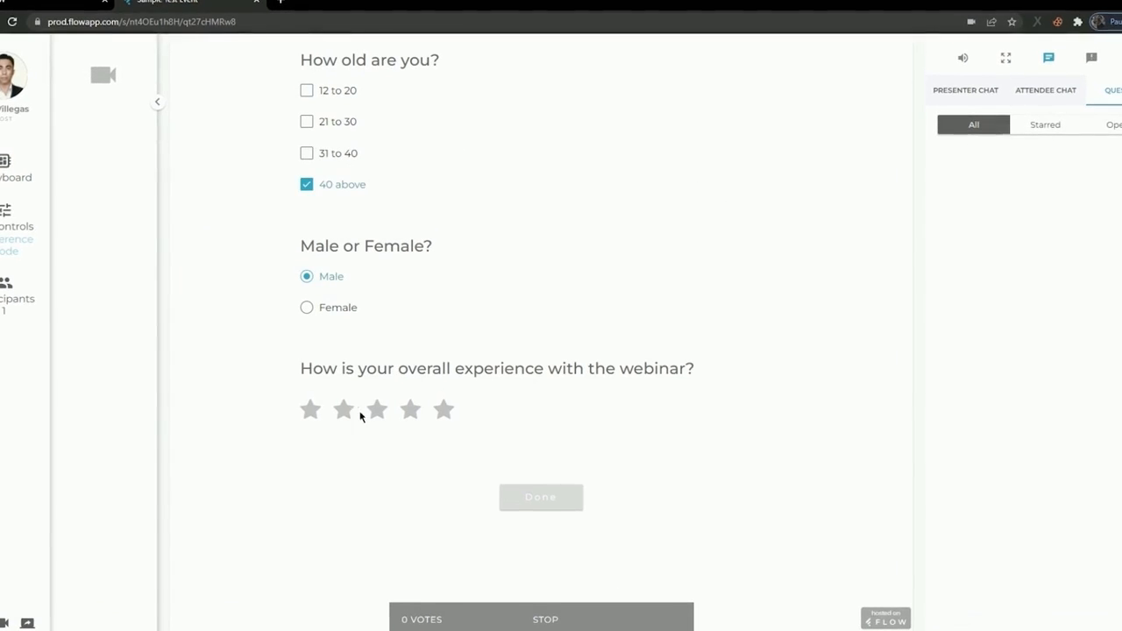
click(384, 424)
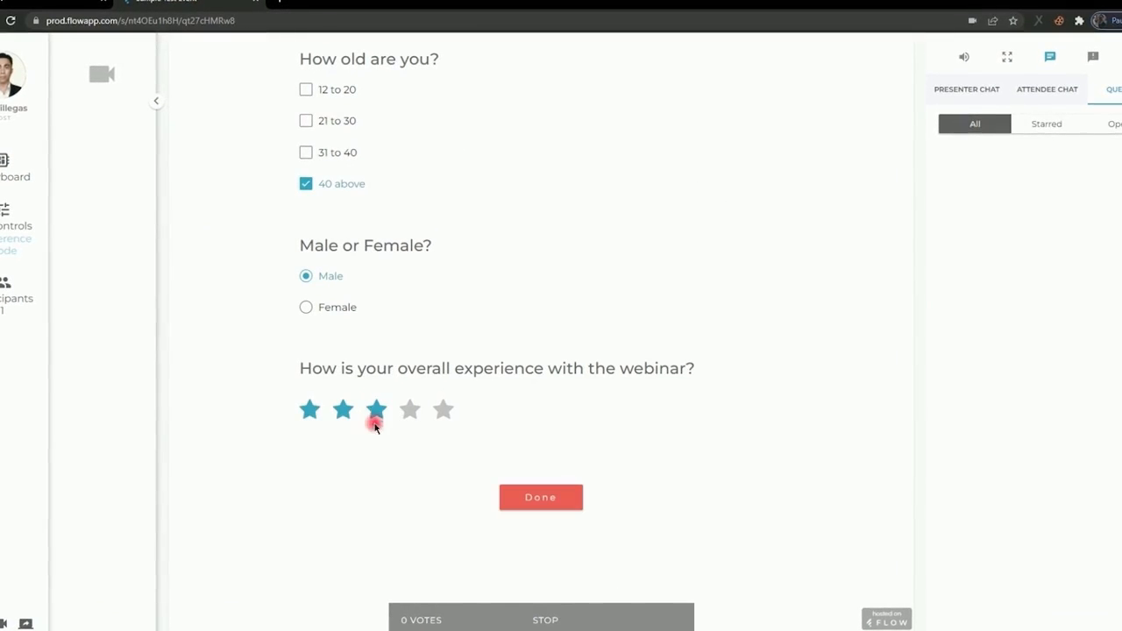
click(311, 410)
click(439, 411)
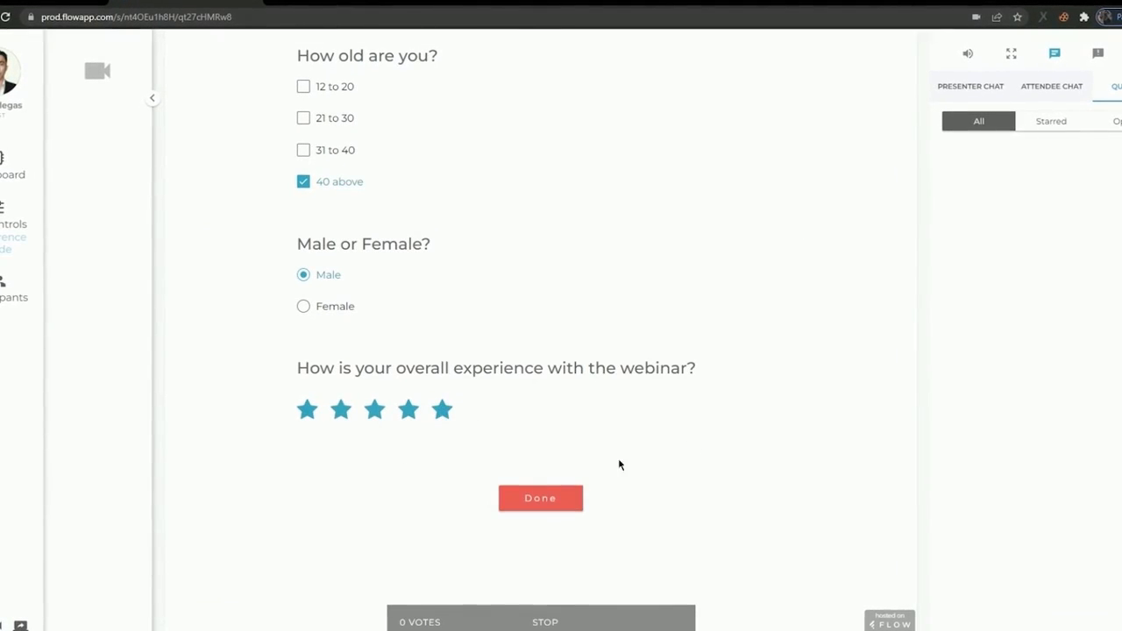
click(543, 500)
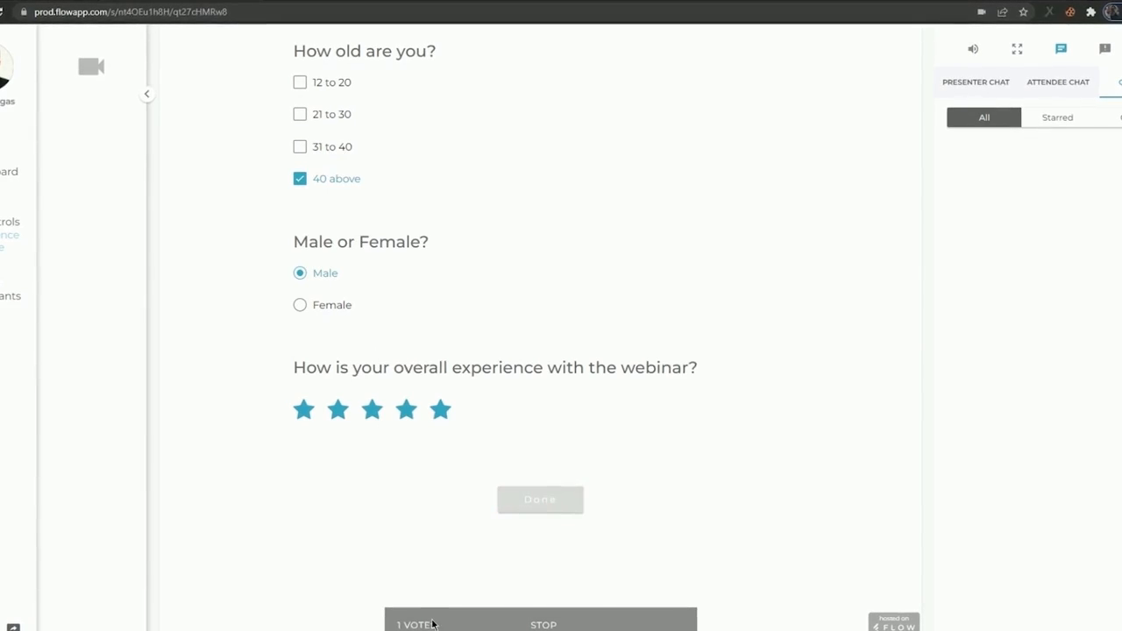
Share the survey results with the attendees and review the breakdown of votes.
click(430, 624)
click(449, 595)
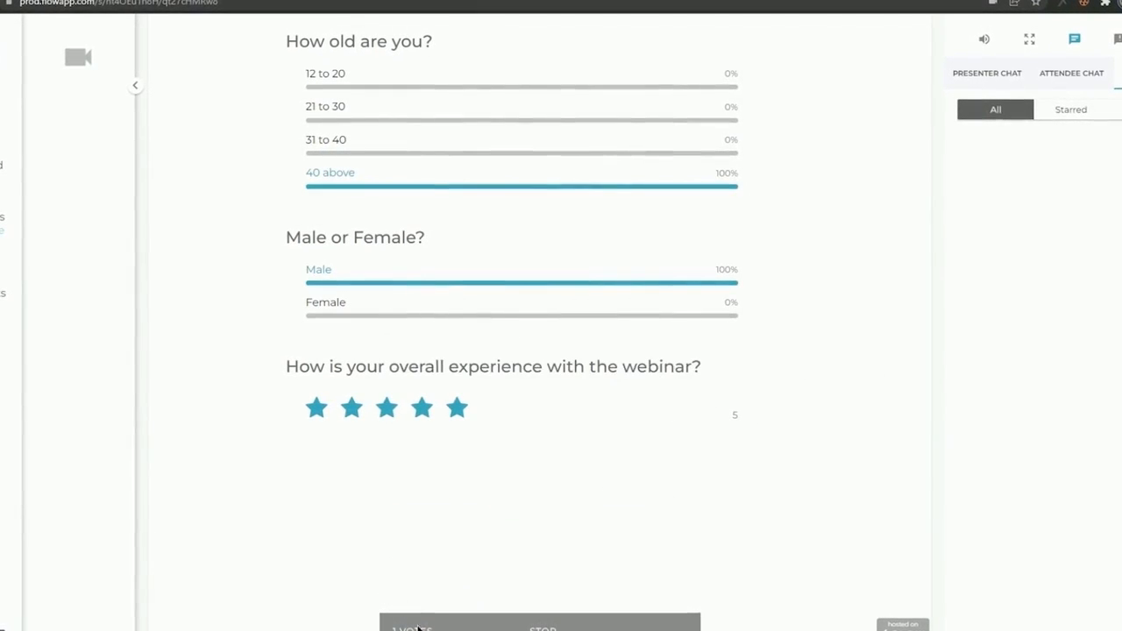
click(413, 623)
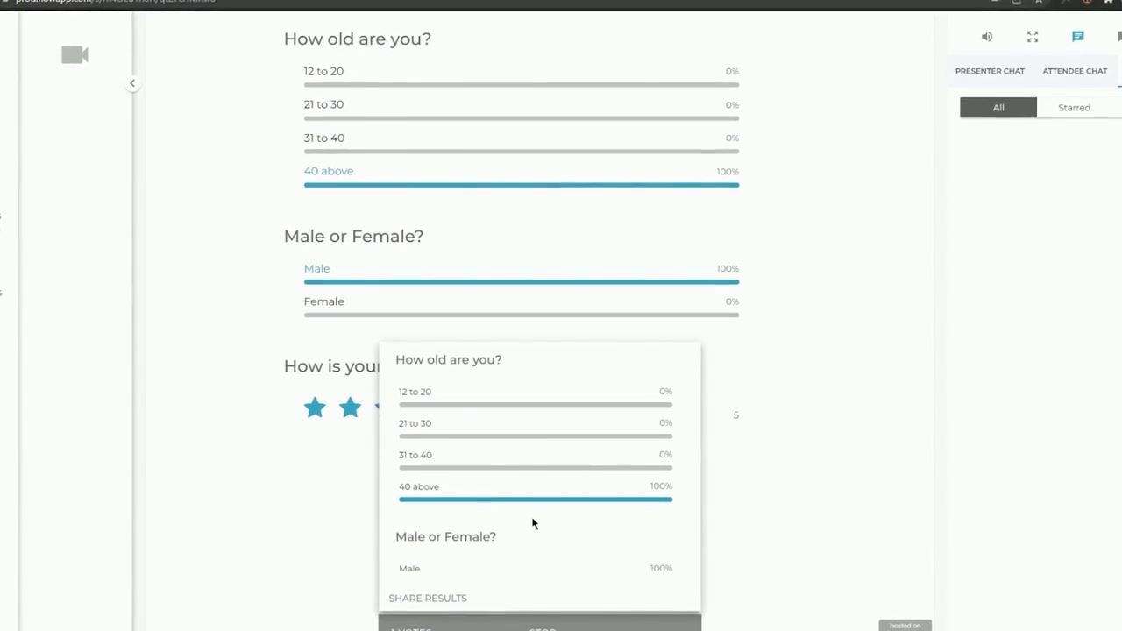
scroll(530, 529, down, 3)
click(882, 434)
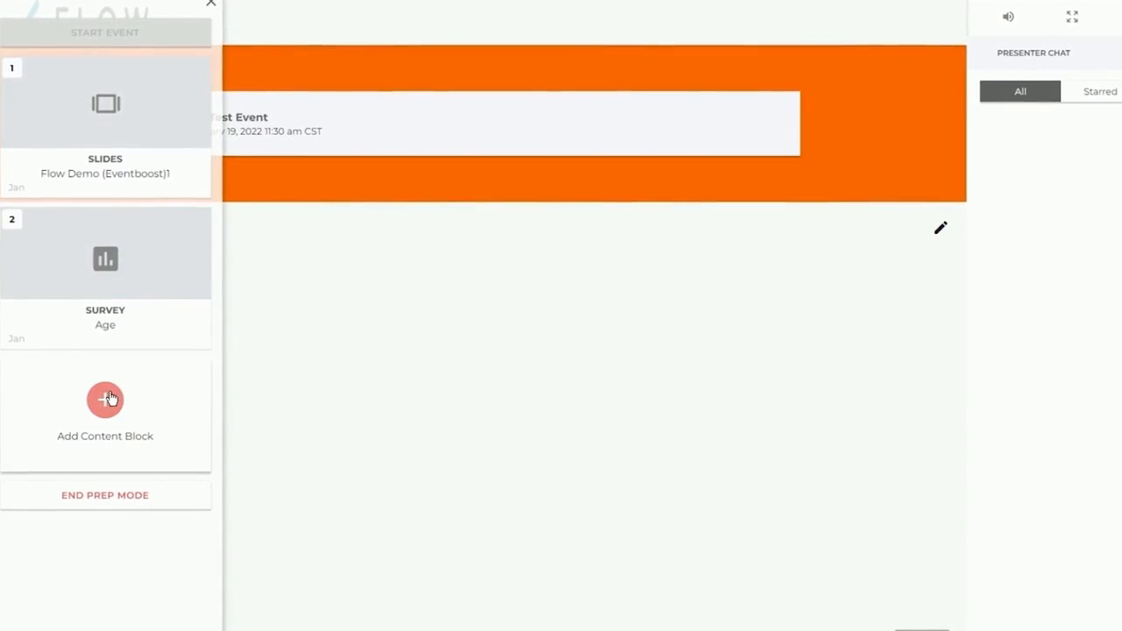
Start a Video Player content block and upload test_intro_video.mp4 from the Files folder to the video library.
click(107, 400)
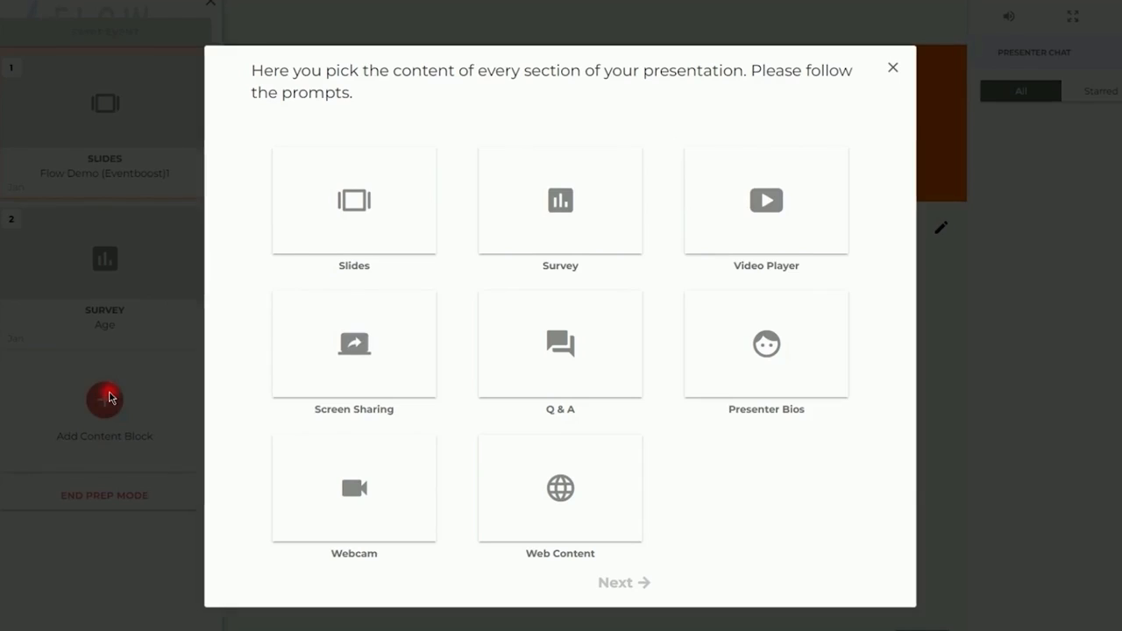
click(723, 245)
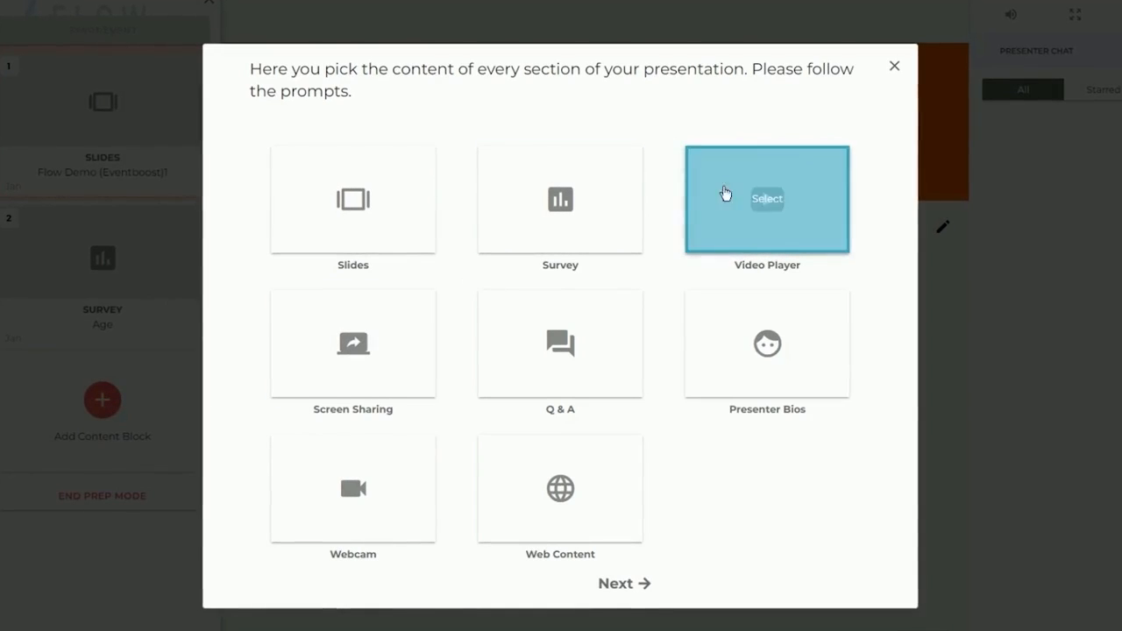
click(649, 586)
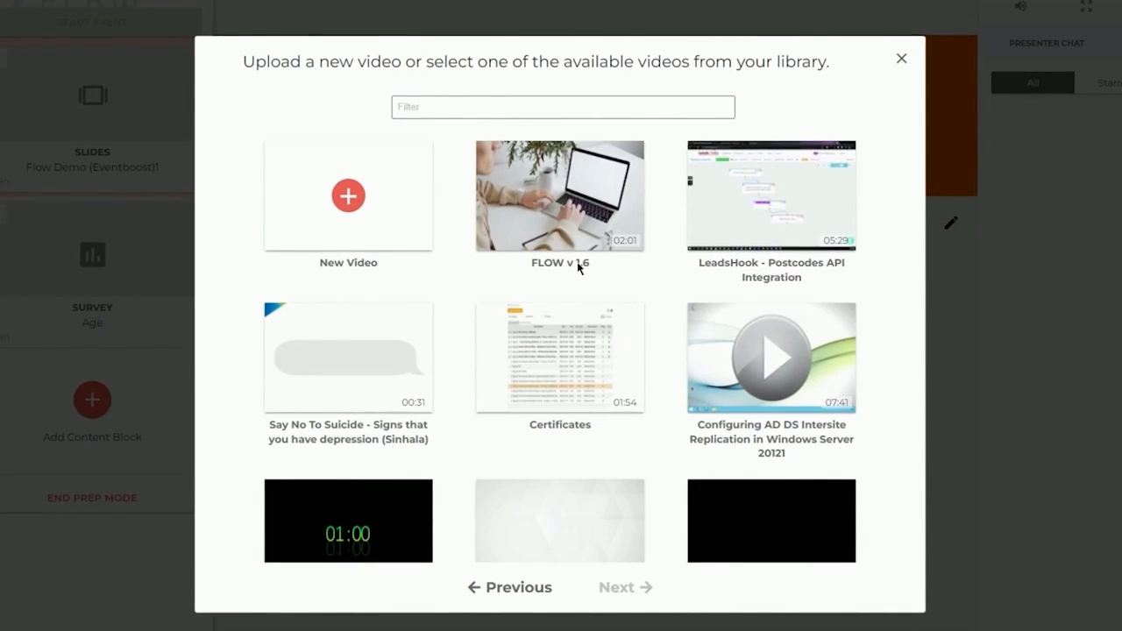
click(363, 214)
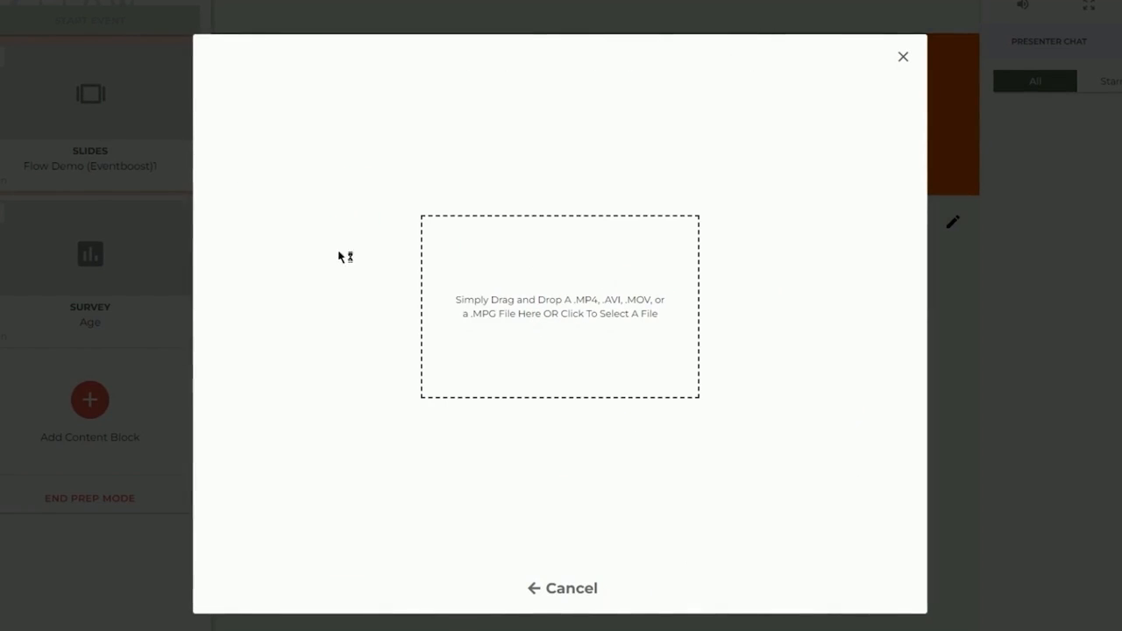
click(2, 54)
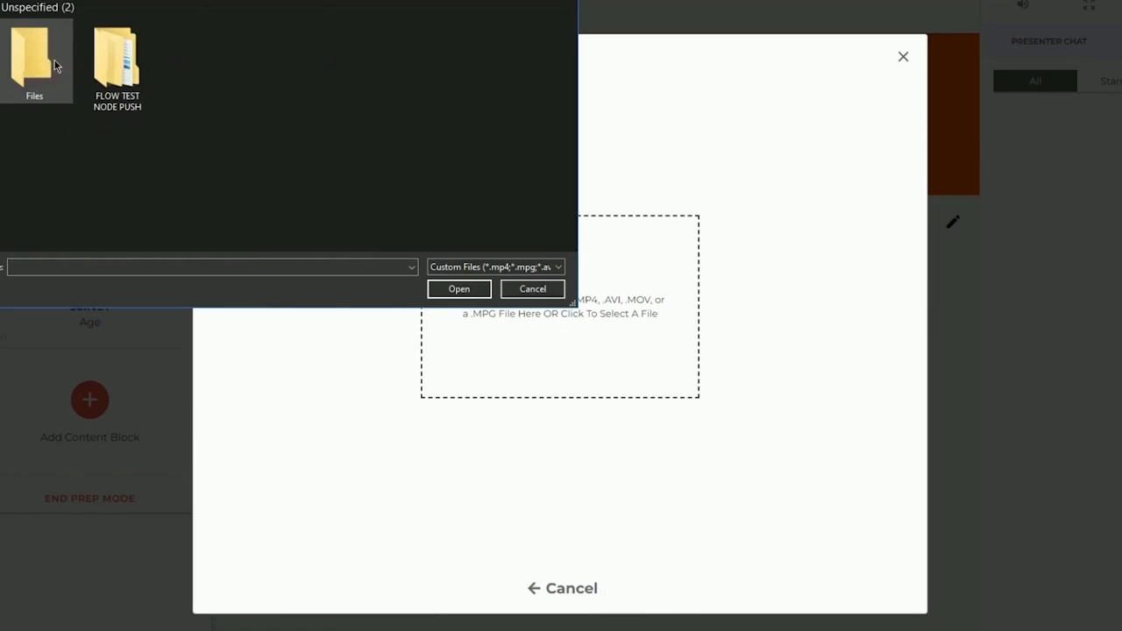
double_click(44, 71)
click(37, 76)
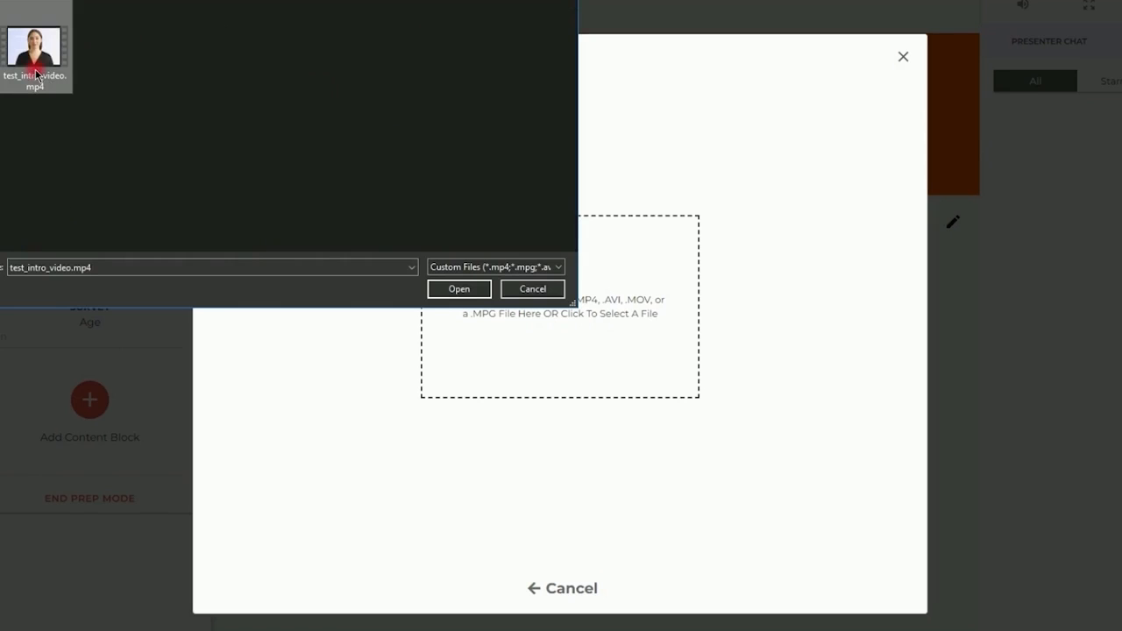
click(460, 290)
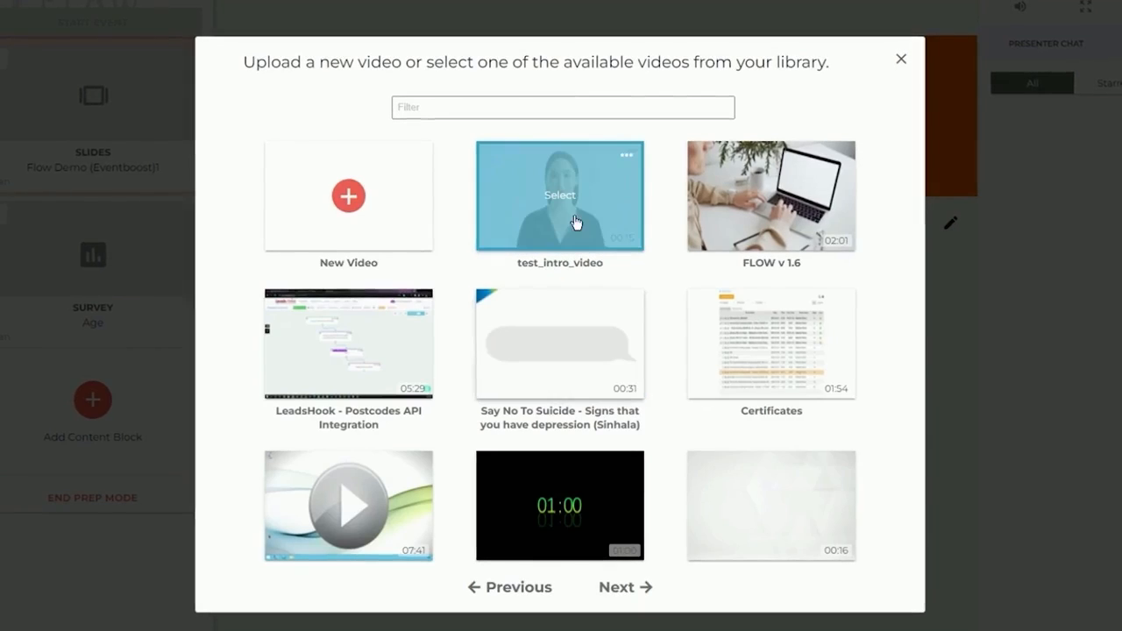
Add the Video Player block to the storyboard with test_intro_video, and launch it.
click(593, 232)
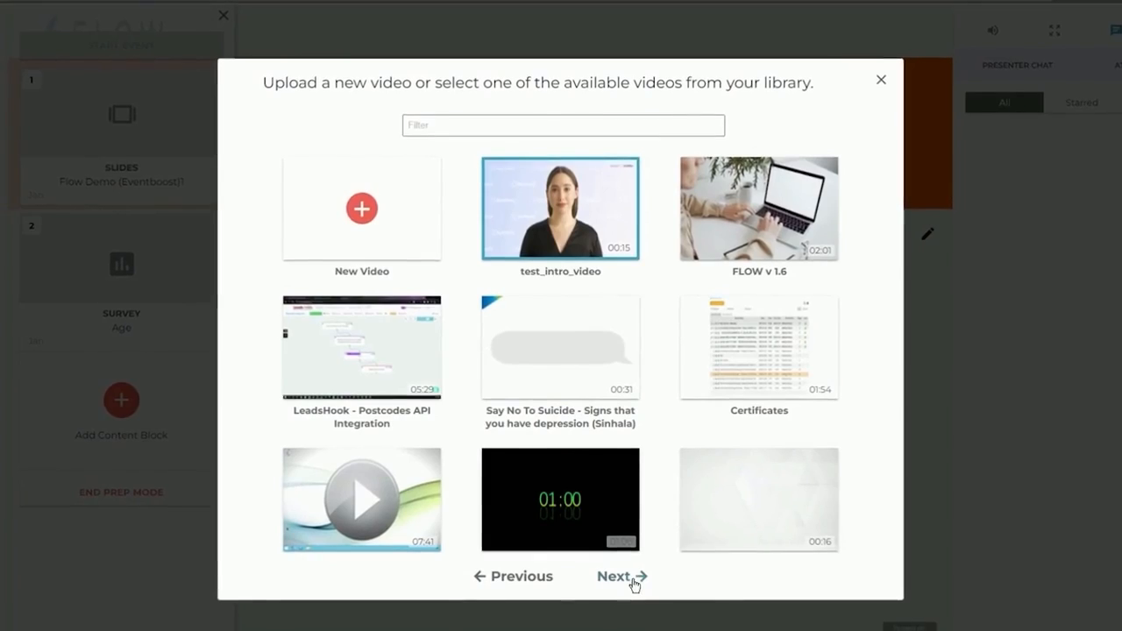
click(631, 583)
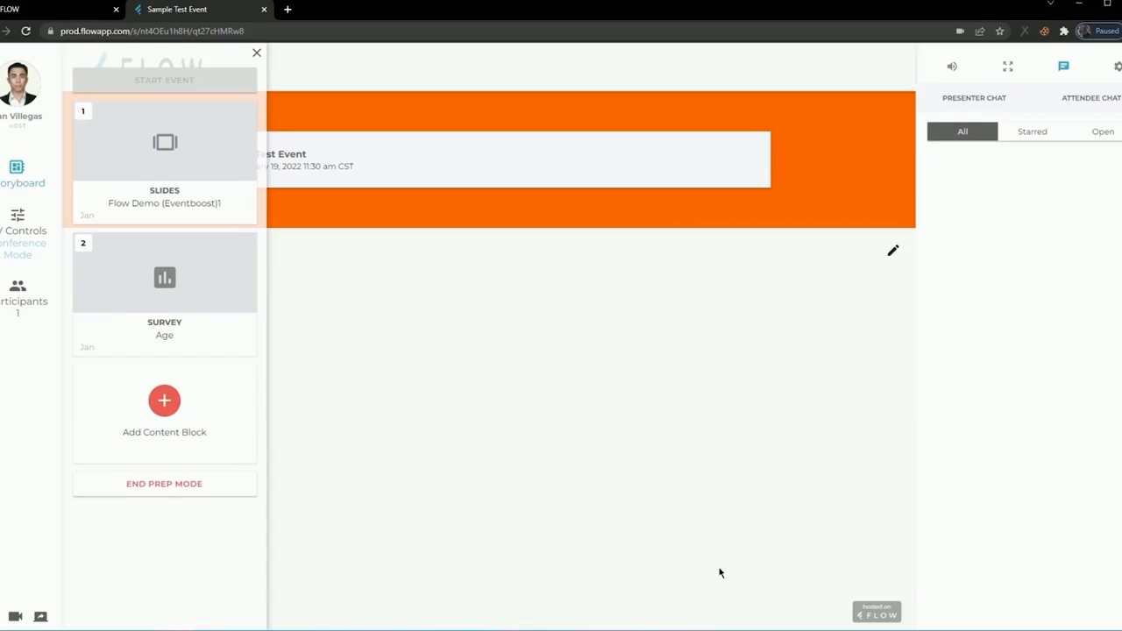
click(727, 577)
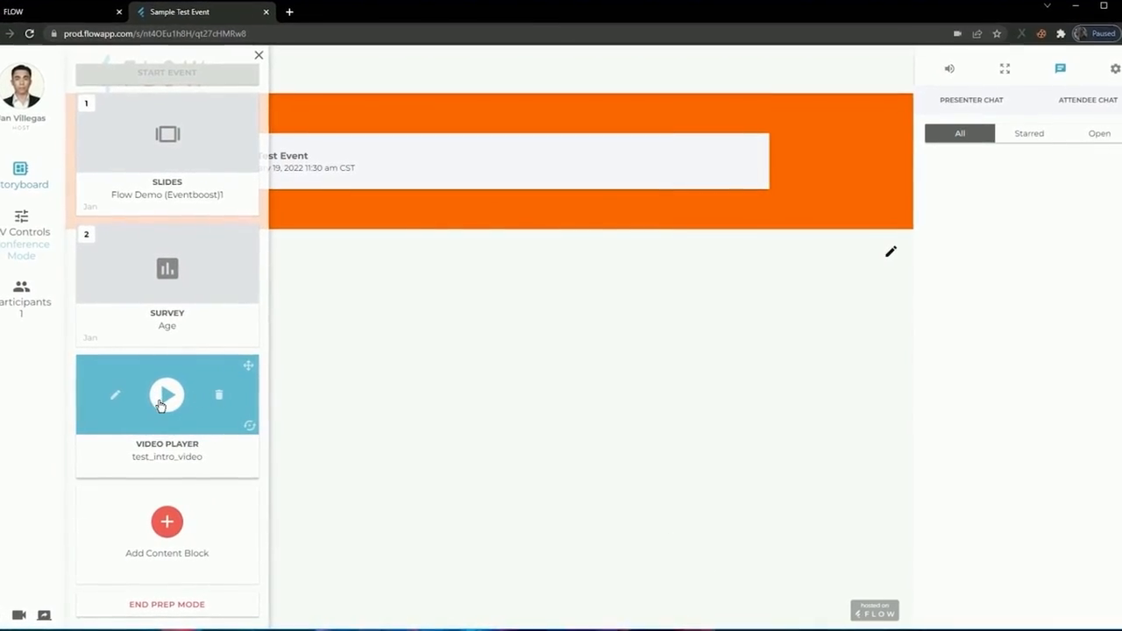
click(169, 395)
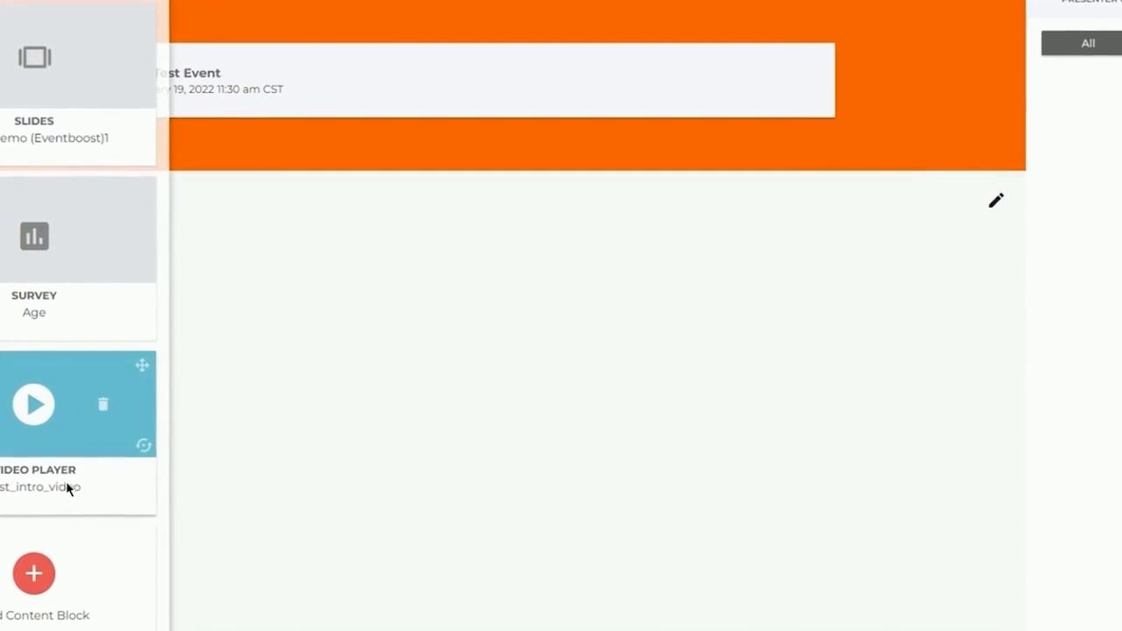
Add a Screen Sharing content block to the storyboard with the host as the person sharing.
click(42, 590)
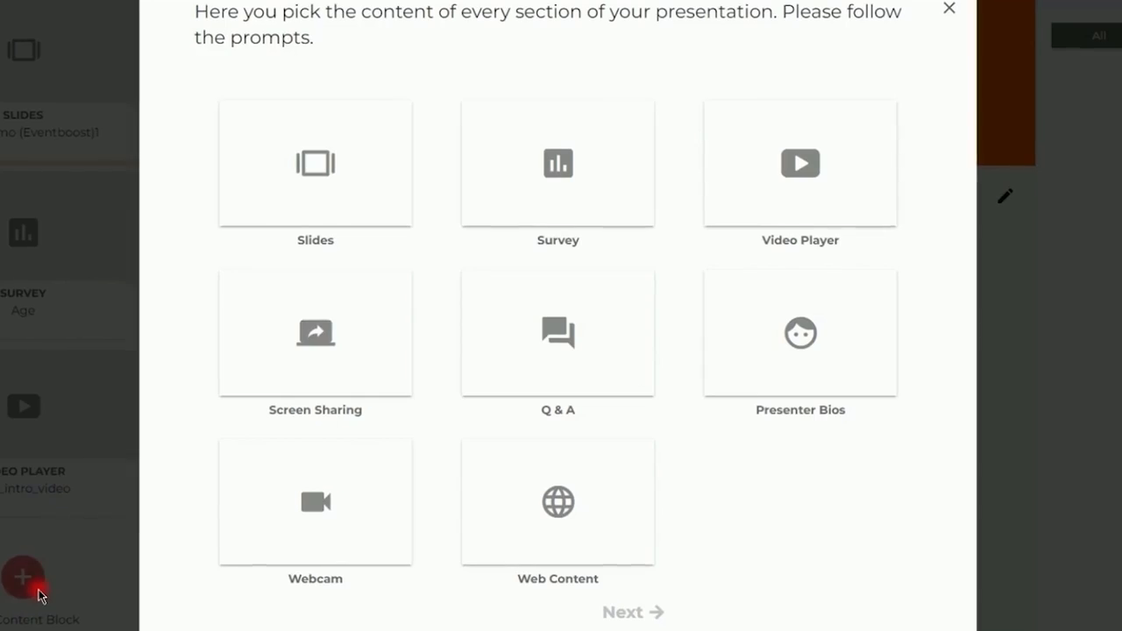
click(342, 378)
click(623, 616)
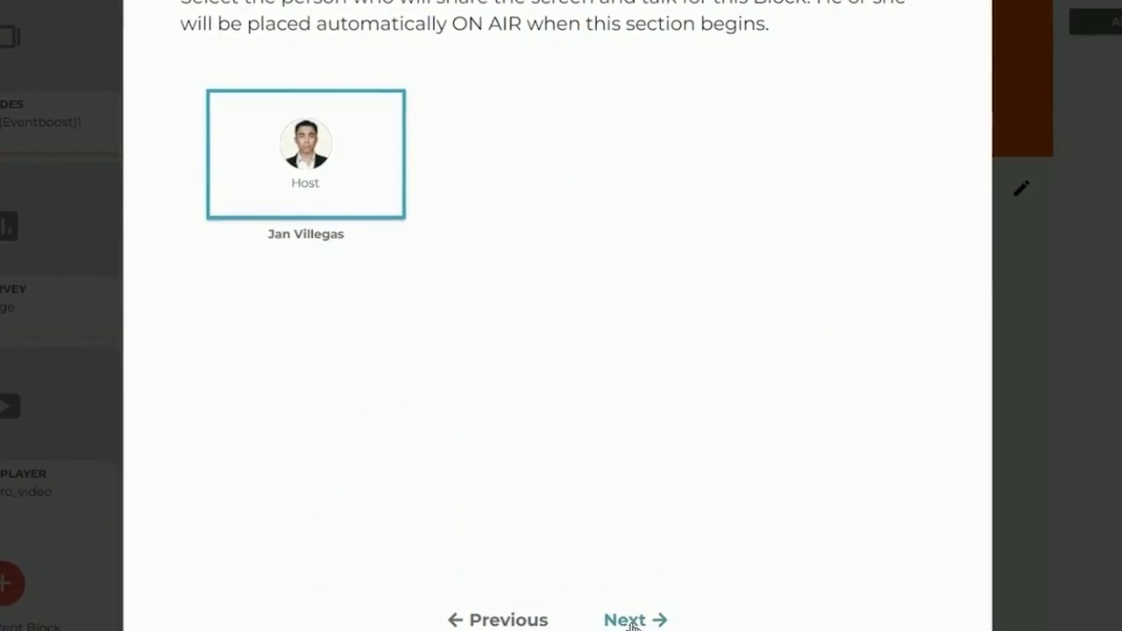
click(626, 619)
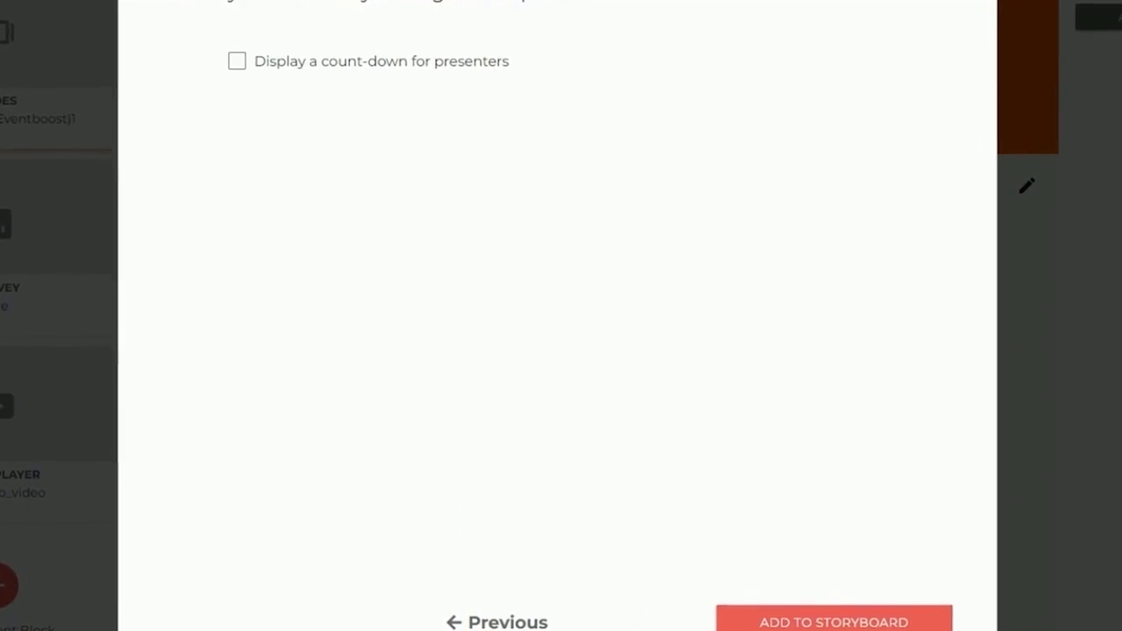
click(819, 622)
Turn on screen sharing and look through the Entire Screen, Window and Chrome Tab sources.
mouse_move(6, 446)
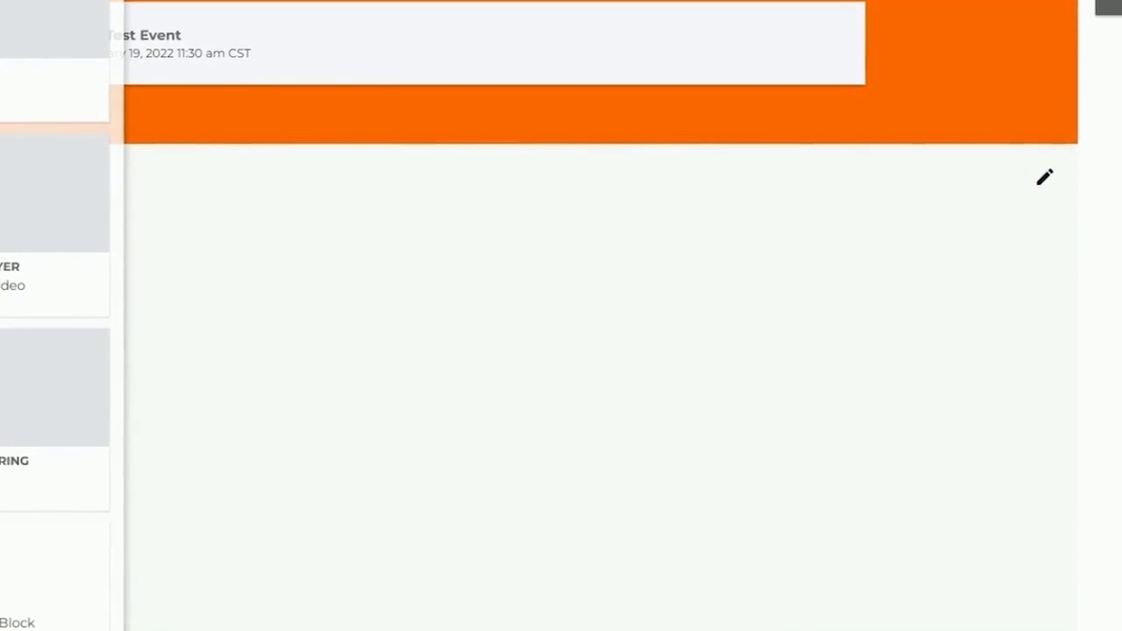
click(63, 602)
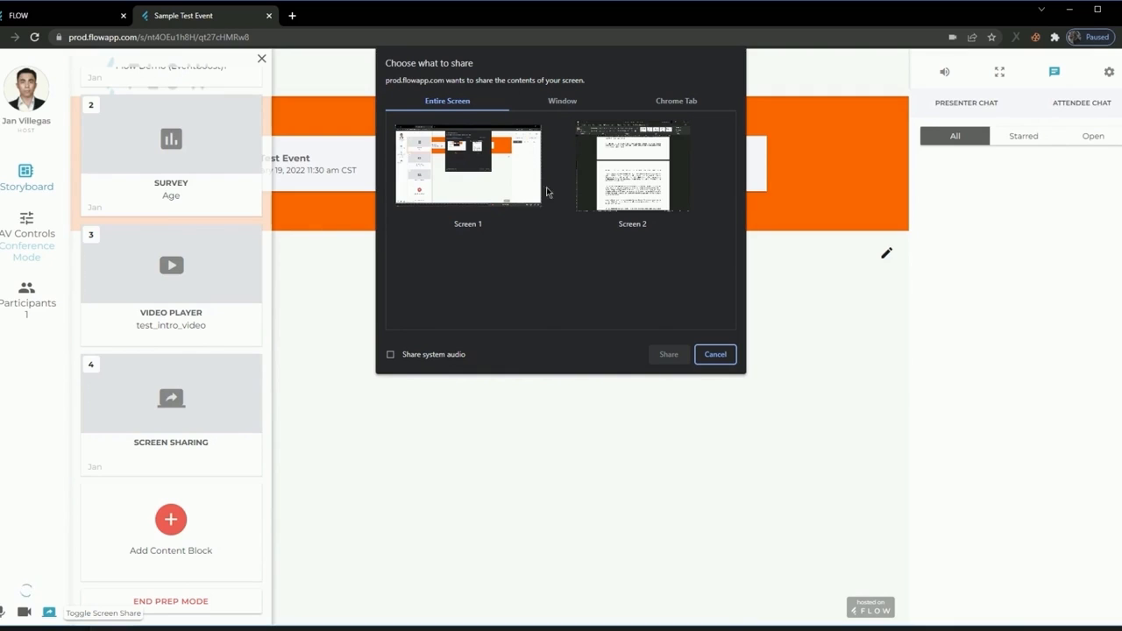
click(623, 189)
click(496, 189)
click(612, 187)
click(496, 189)
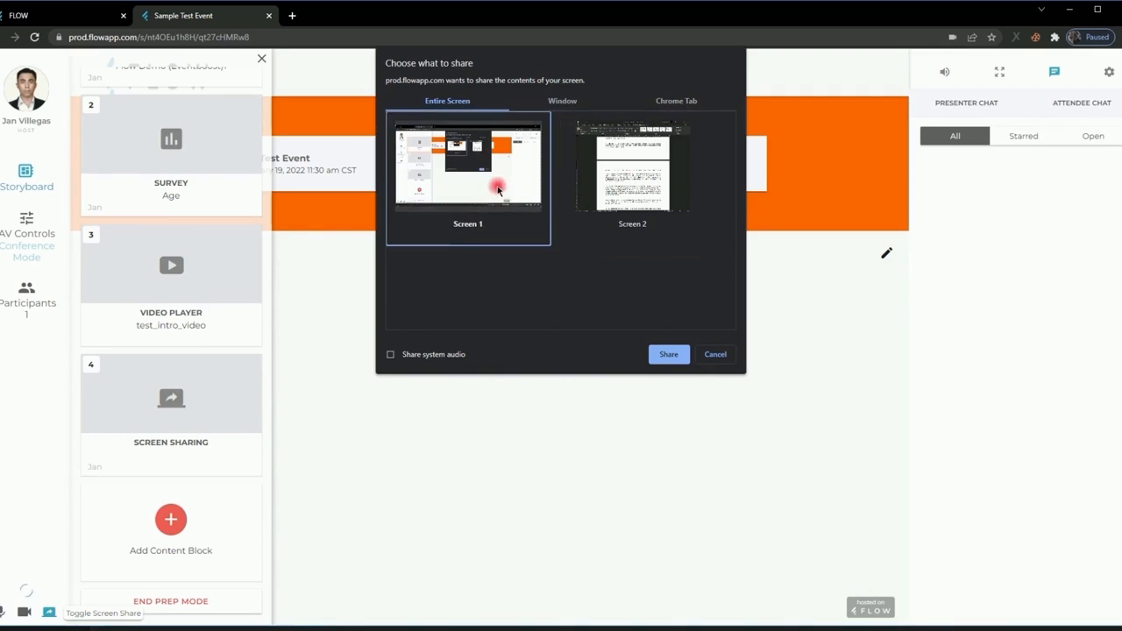
click(562, 182)
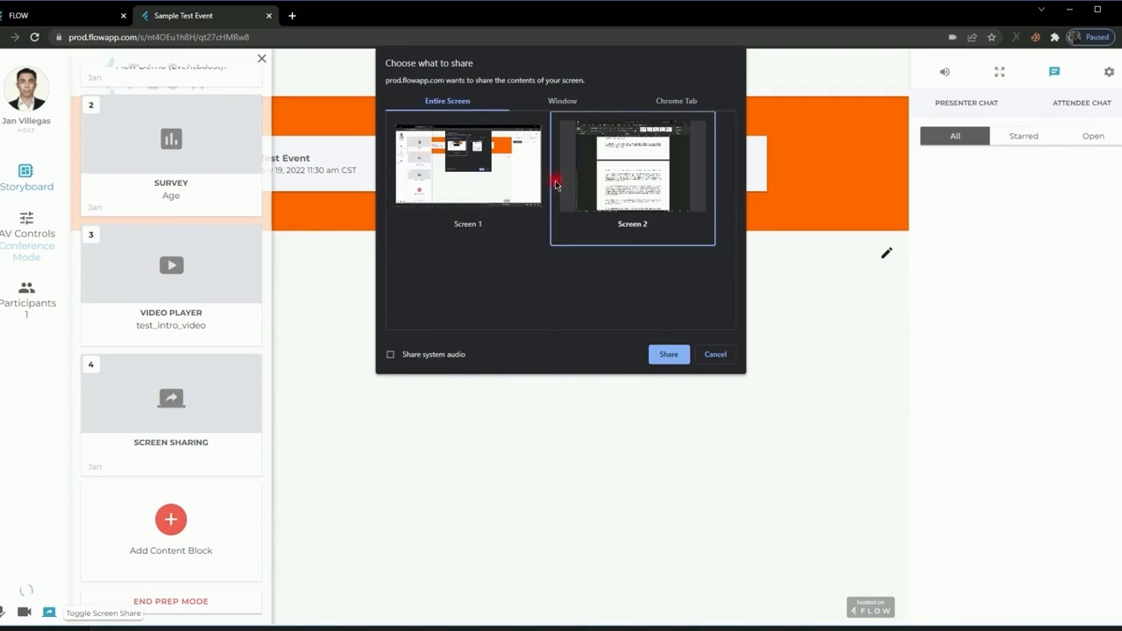
click(562, 102)
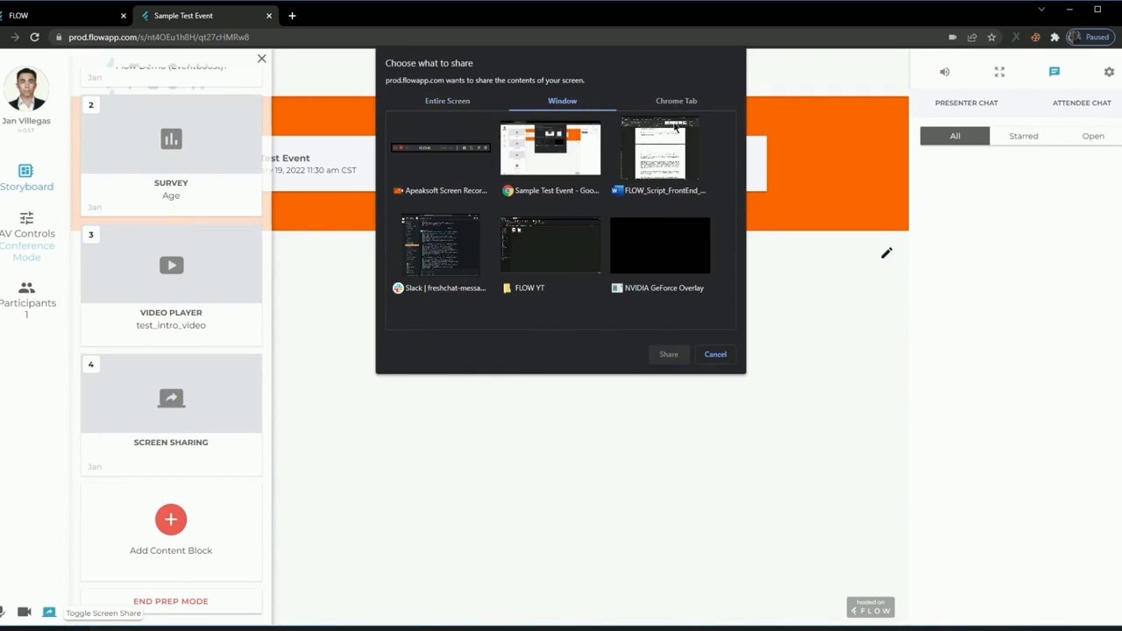
click(674, 102)
click(588, 105)
click(447, 100)
Share Screen 1 with system audio and launch the Screen Sharing block.
click(458, 141)
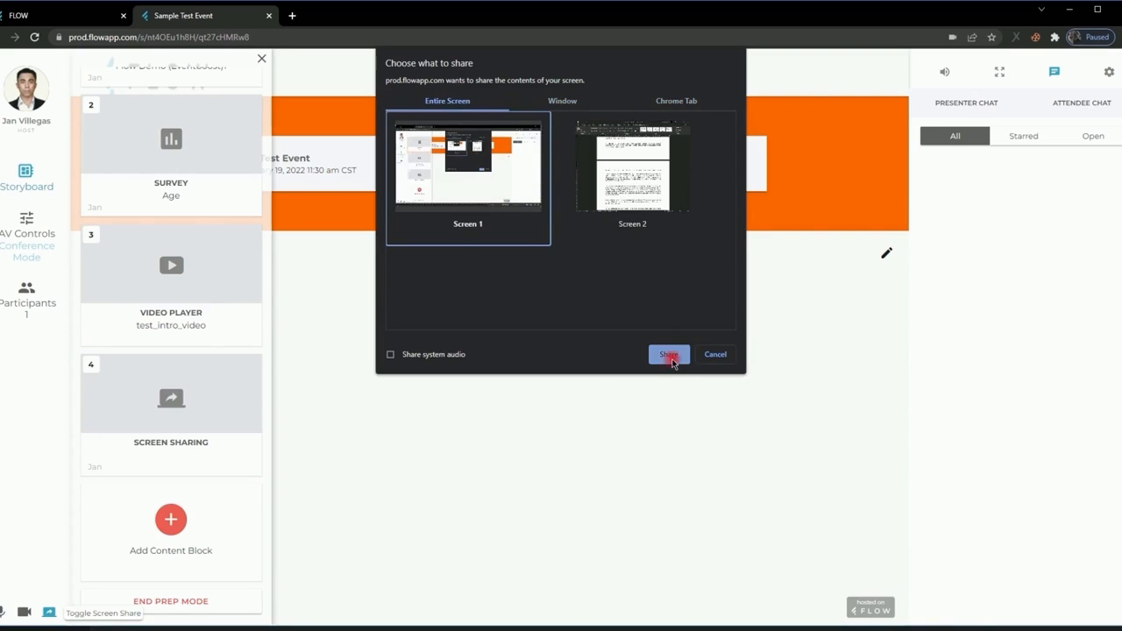
click(391, 355)
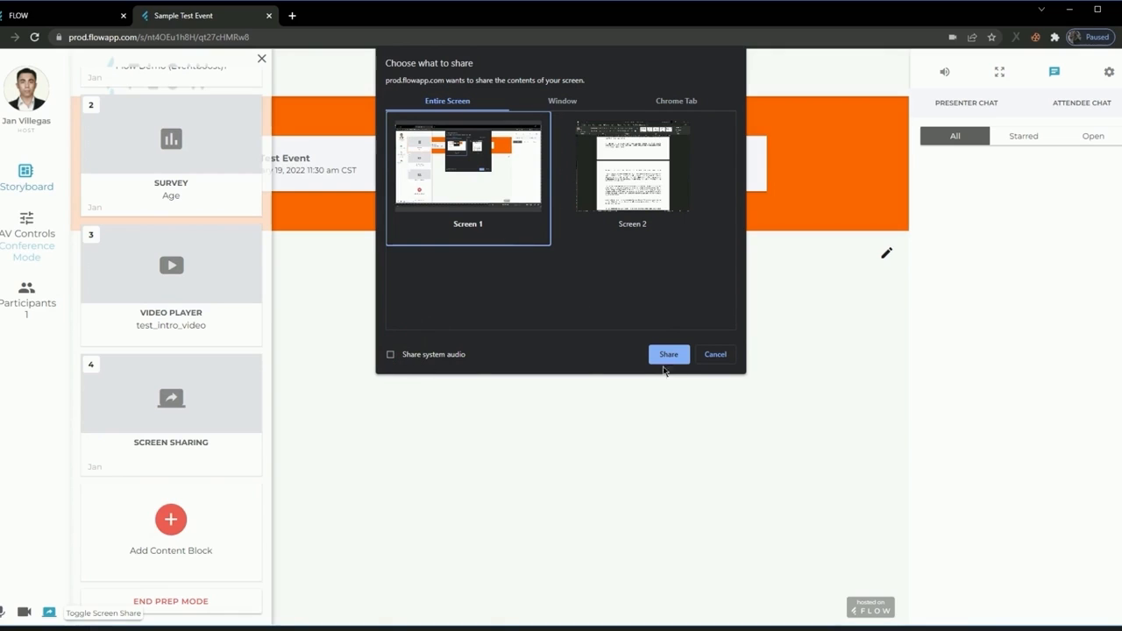
click(670, 360)
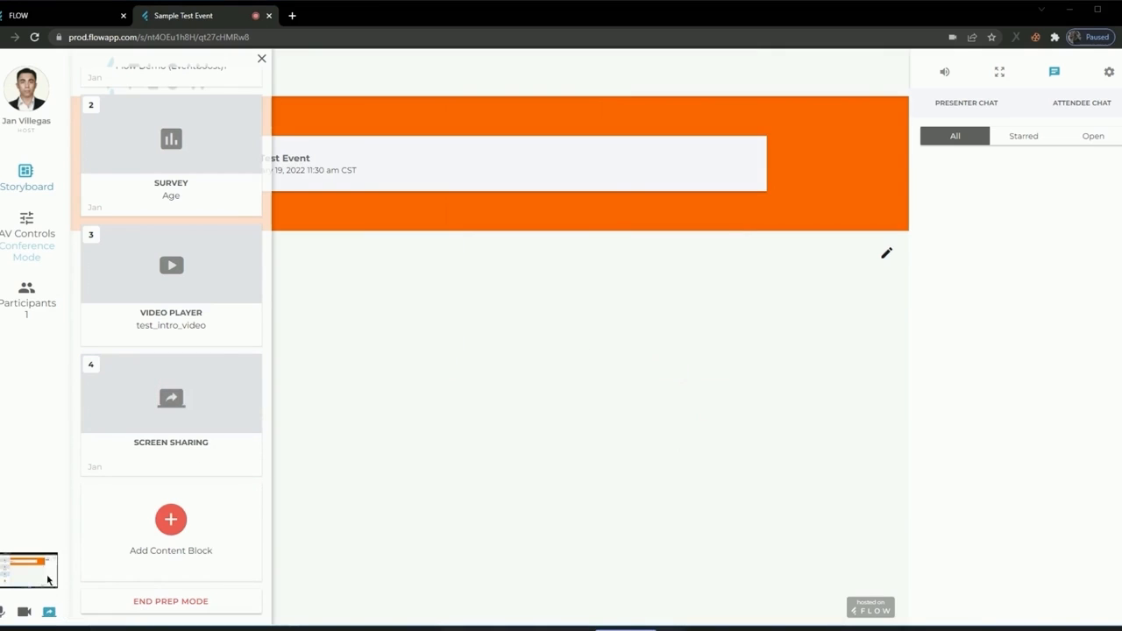
mouse_move(170, 394)
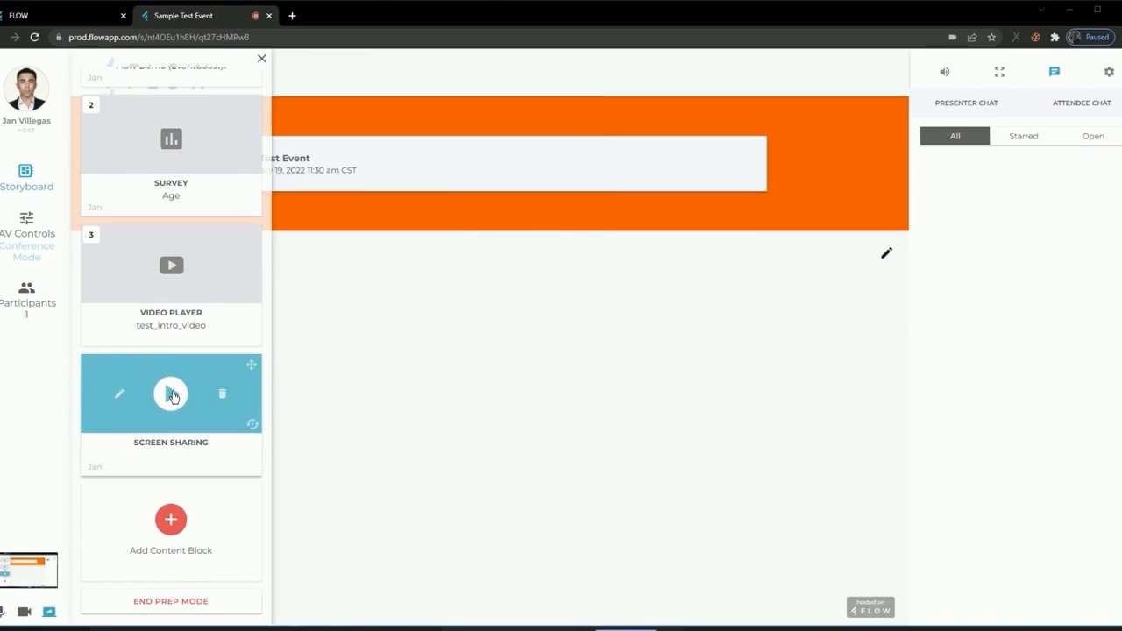
click(172, 394)
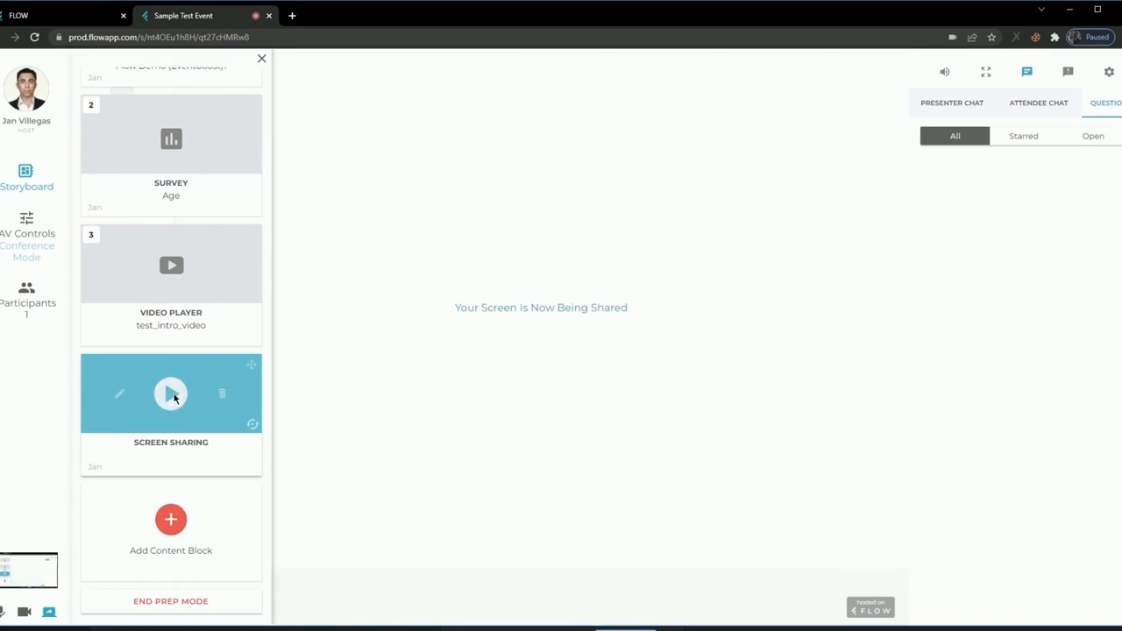
Close the storyboard, show the AV controls with the host's shared screen, and try to stop sharing.
click(26, 173)
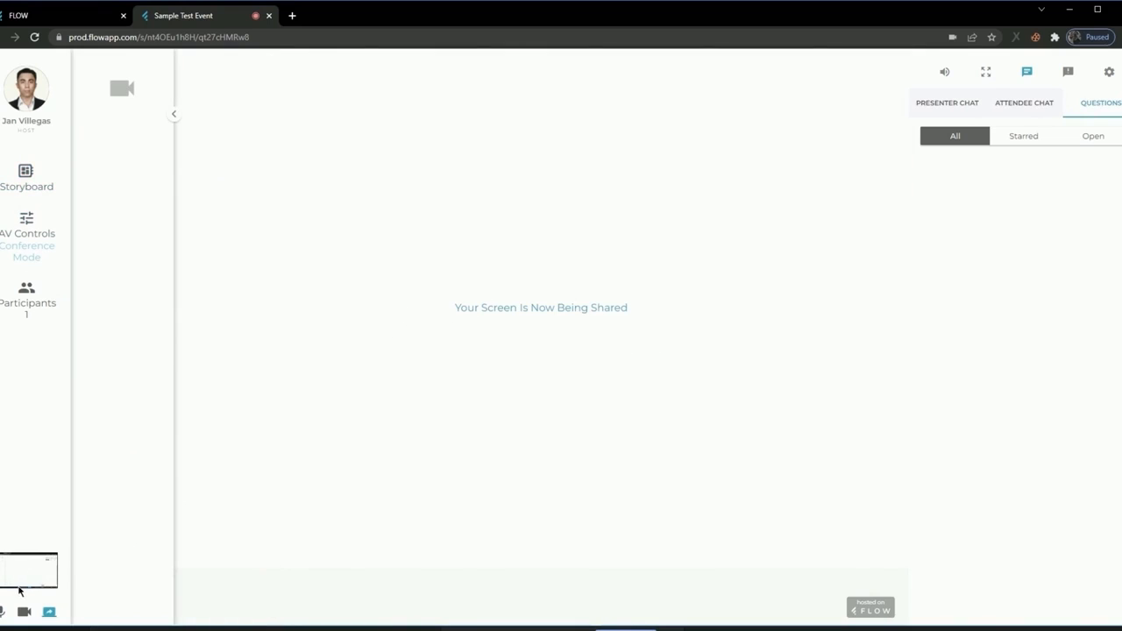
click(22, 228)
click(20, 235)
click(23, 237)
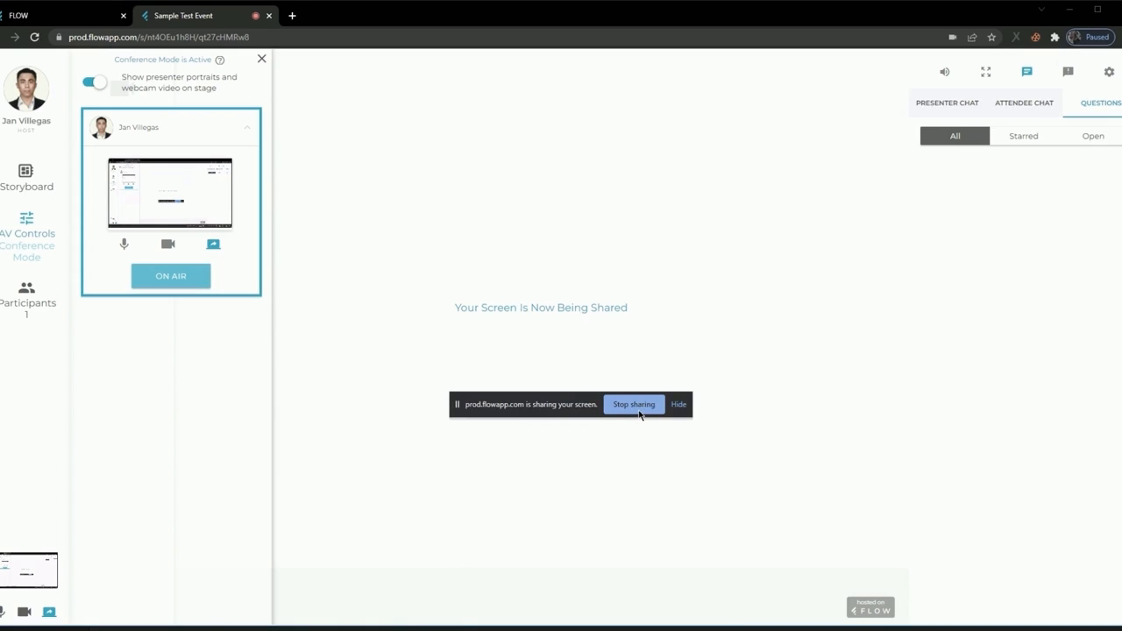
click(635, 405)
Return to the storyboard and launch the Video Player block with test_intro_video.
click(11, 186)
scroll(254, 460, down, 2)
mouse_move(210, 306)
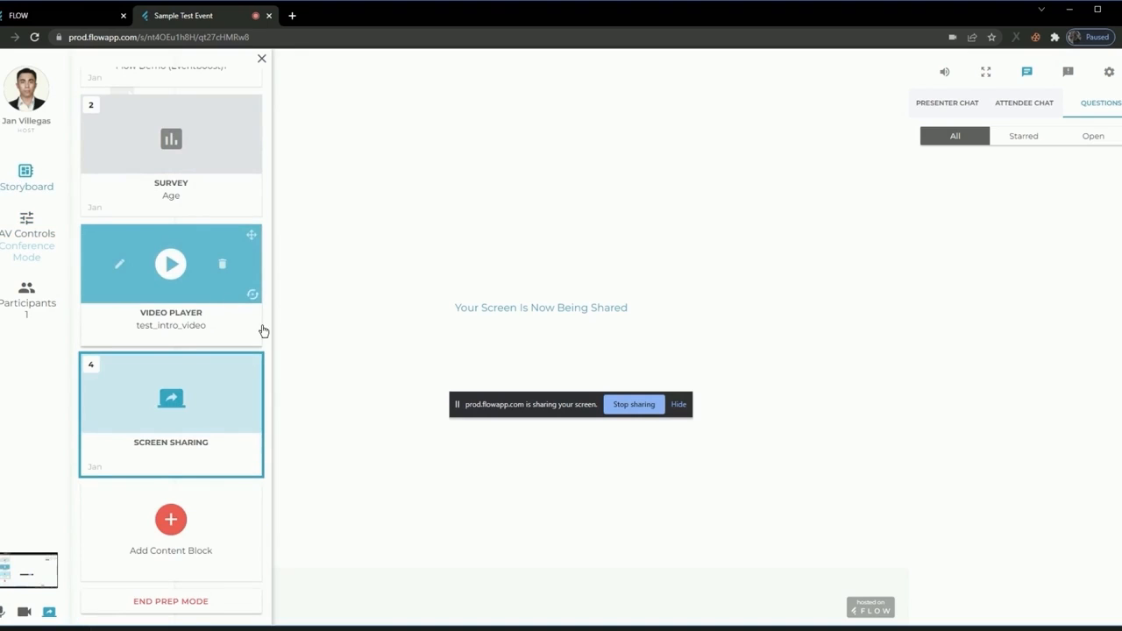
click(168, 271)
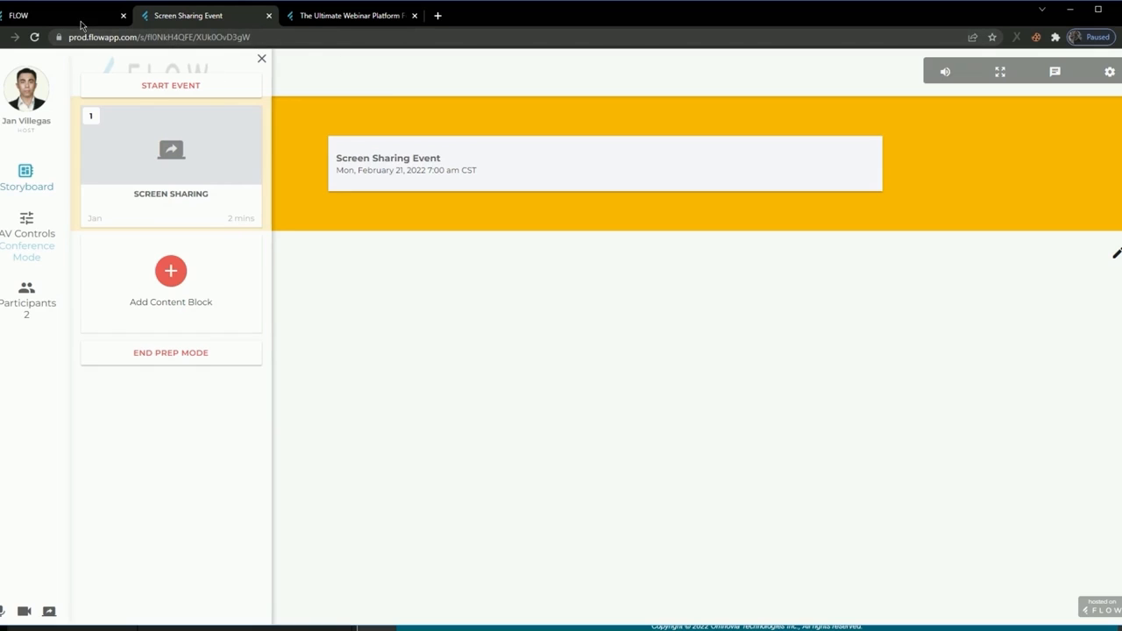
Enable Q&A in the settings of the Screen Sharing Event, and check the Customize page.
click(77, 19)
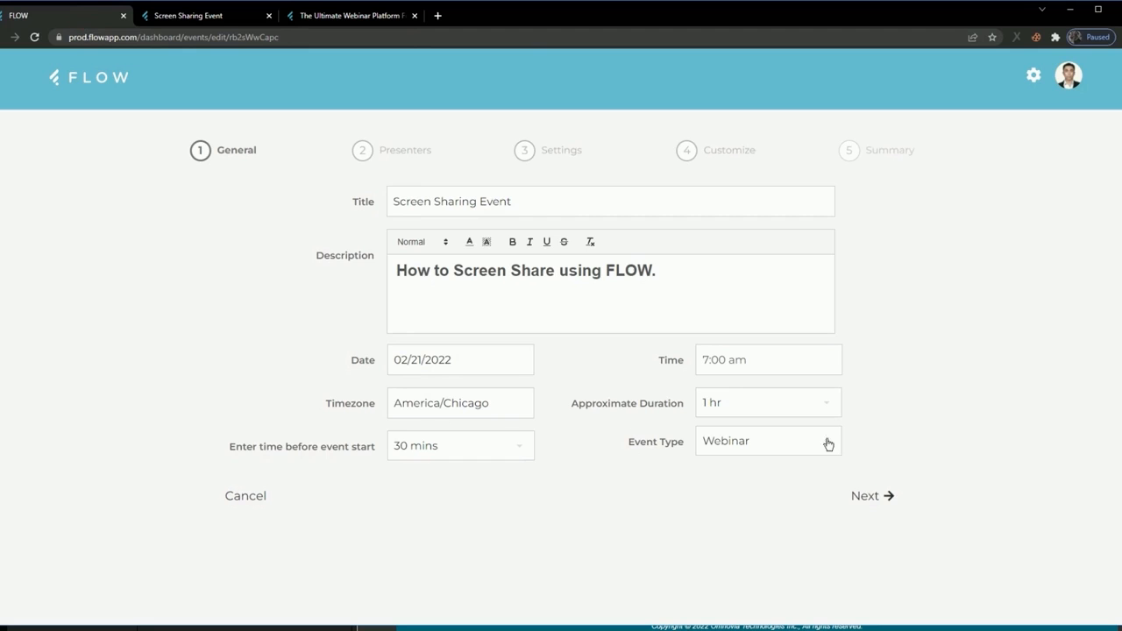
click(524, 156)
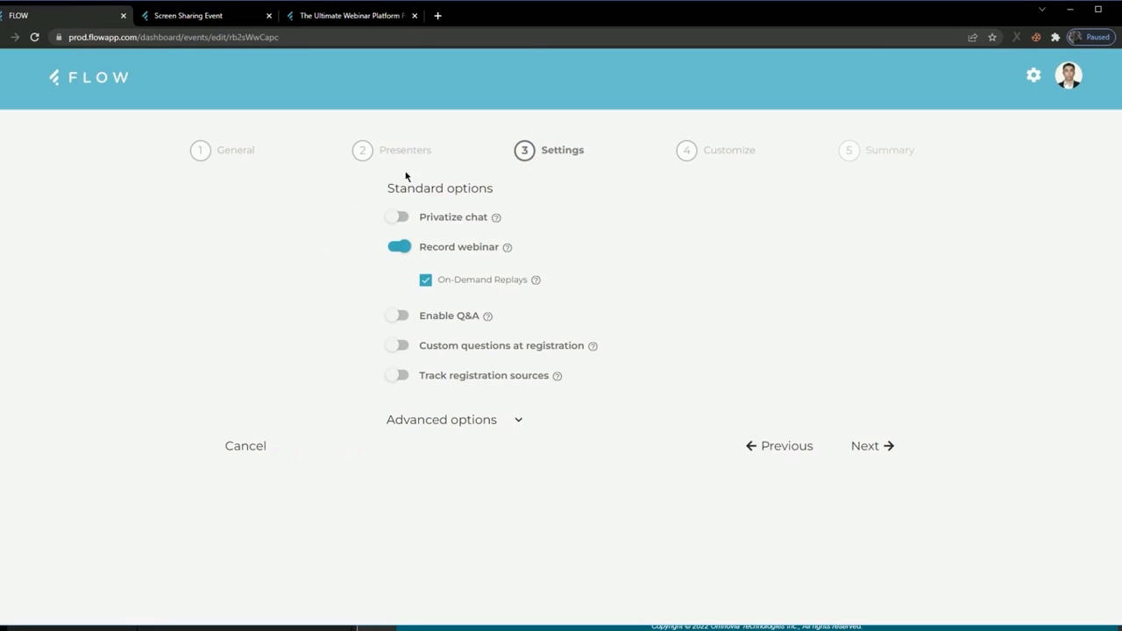
click(397, 317)
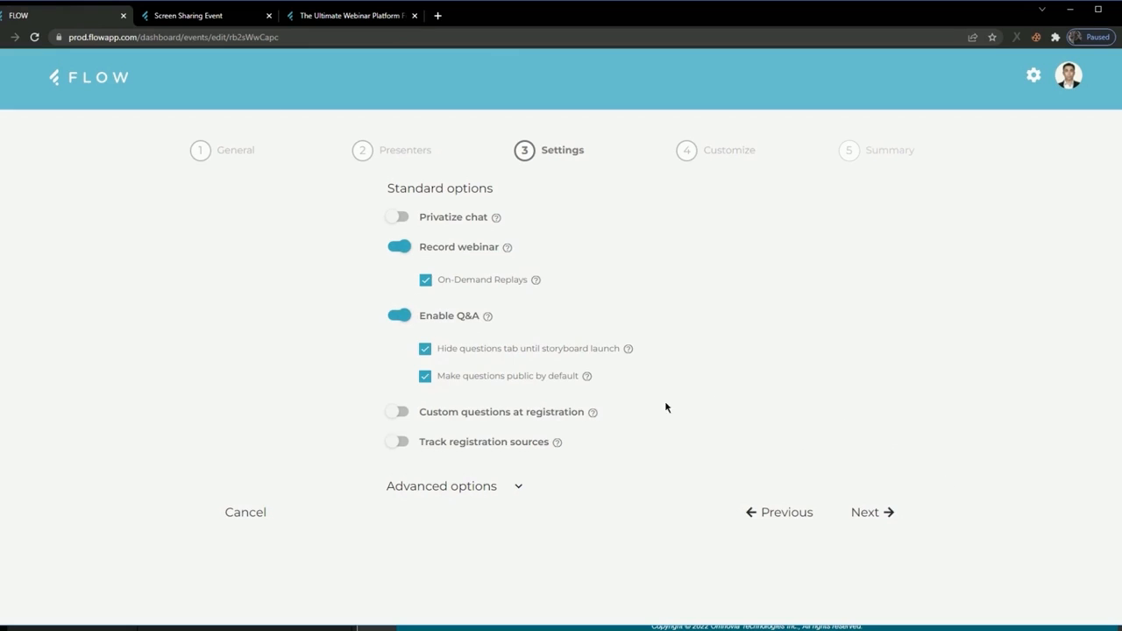
click(873, 512)
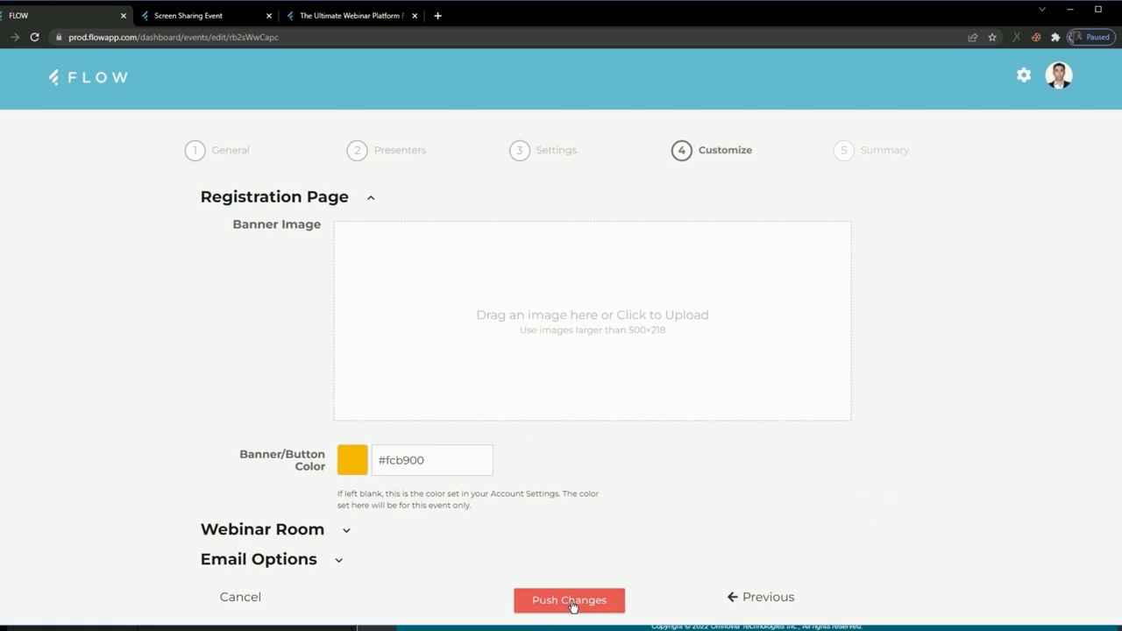
click(401, 150)
click(542, 149)
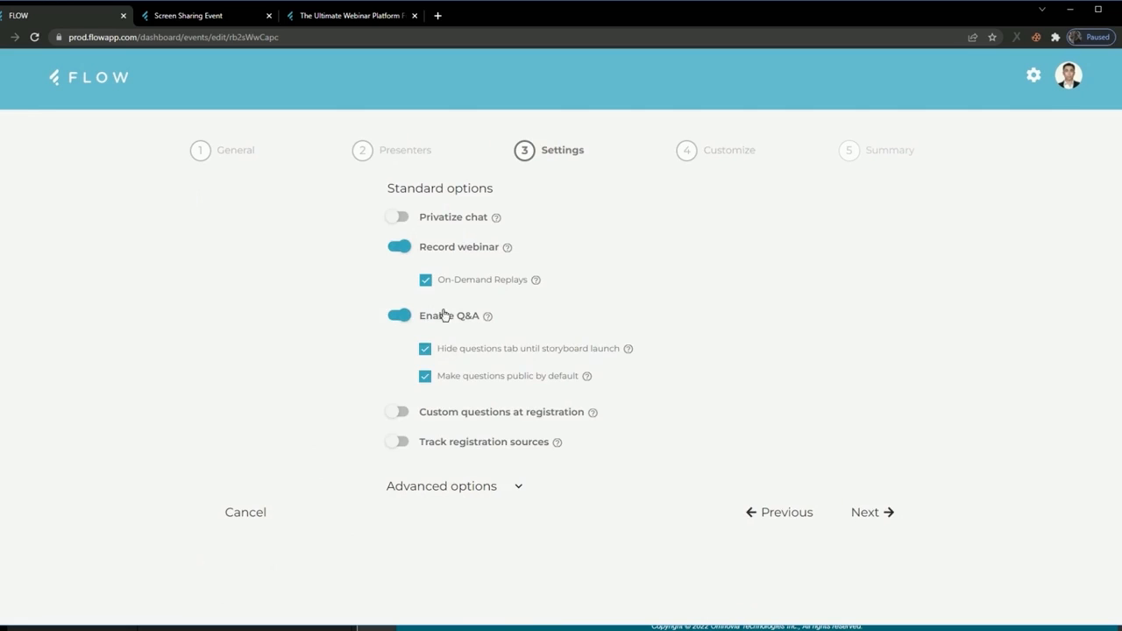
Add a Q & A content block to the Screen Sharing Event storyboard with the host as the answering presenter.
click(214, 15)
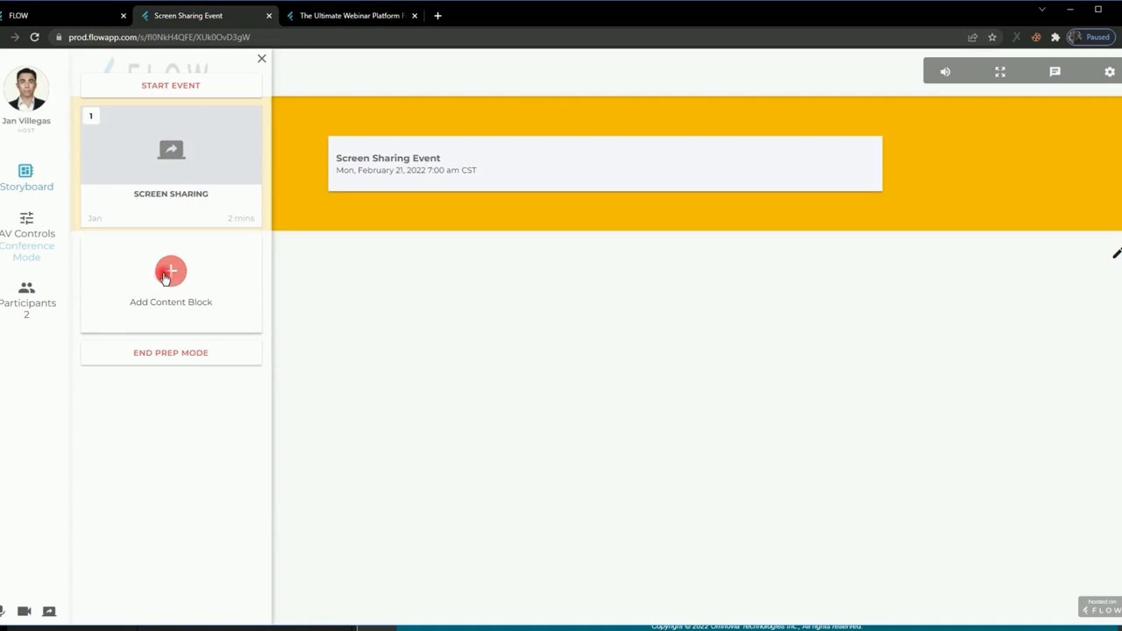
click(167, 274)
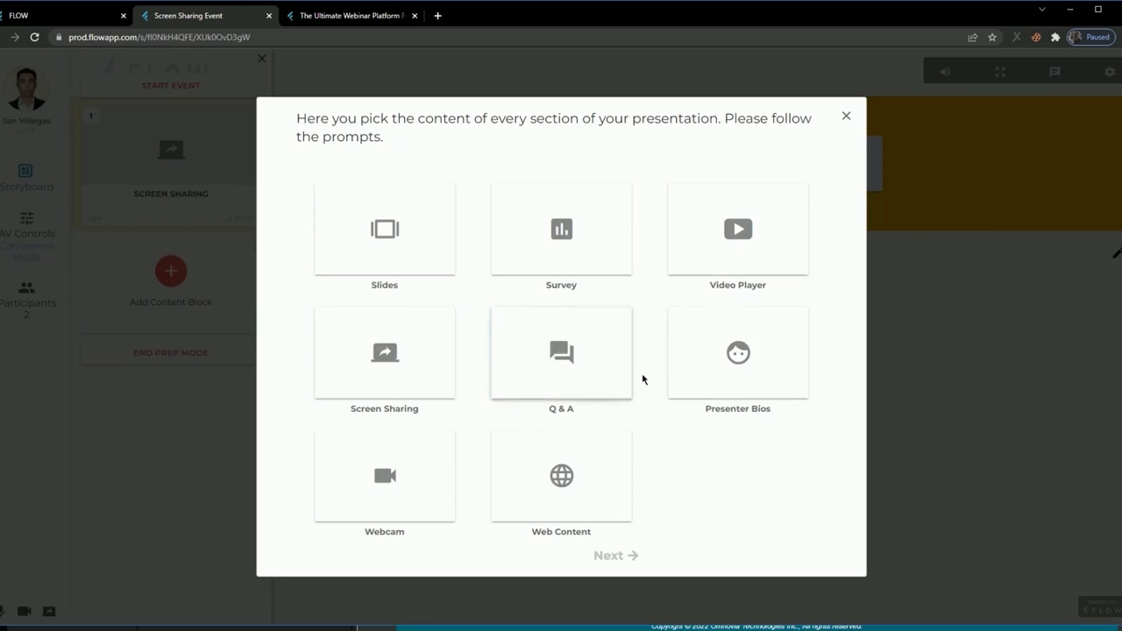
click(568, 366)
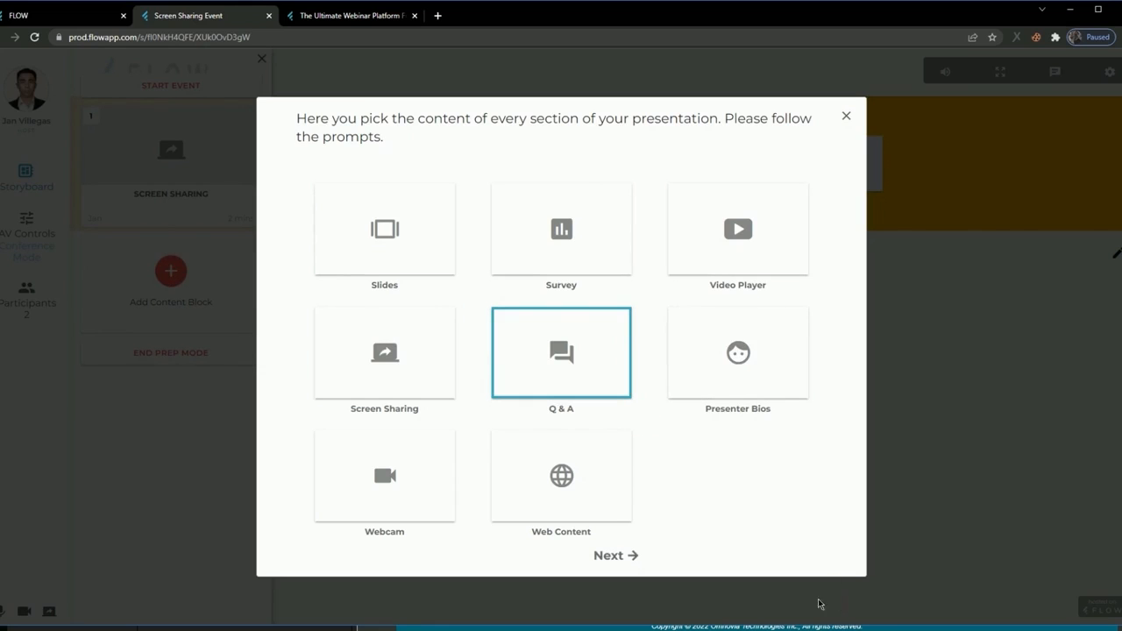
click(624, 556)
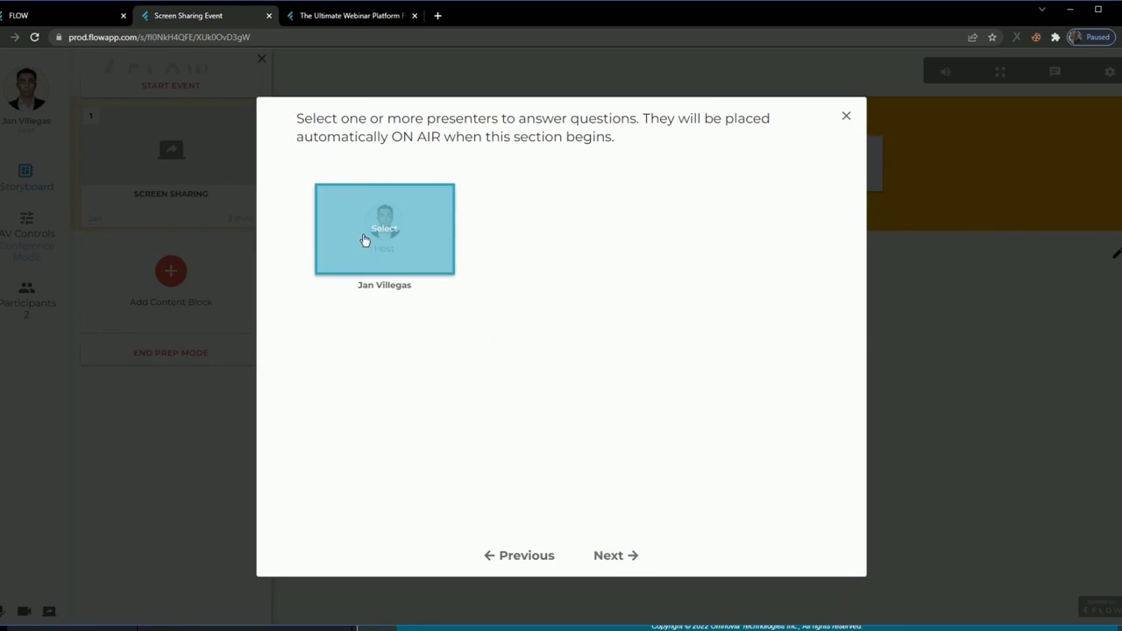
click(384, 230)
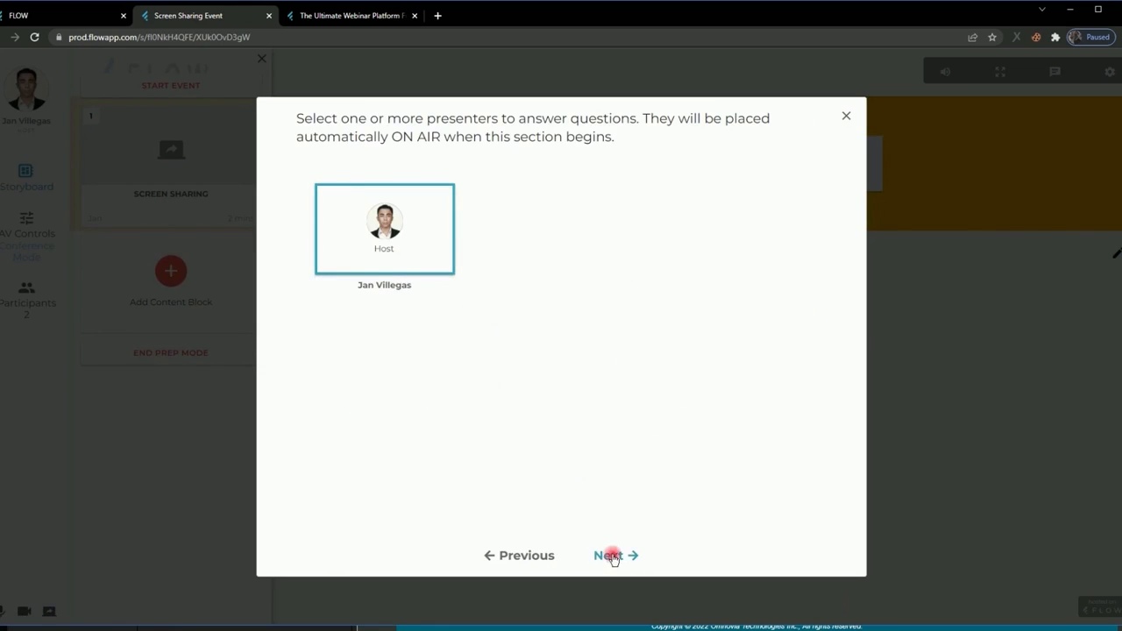
click(610, 556)
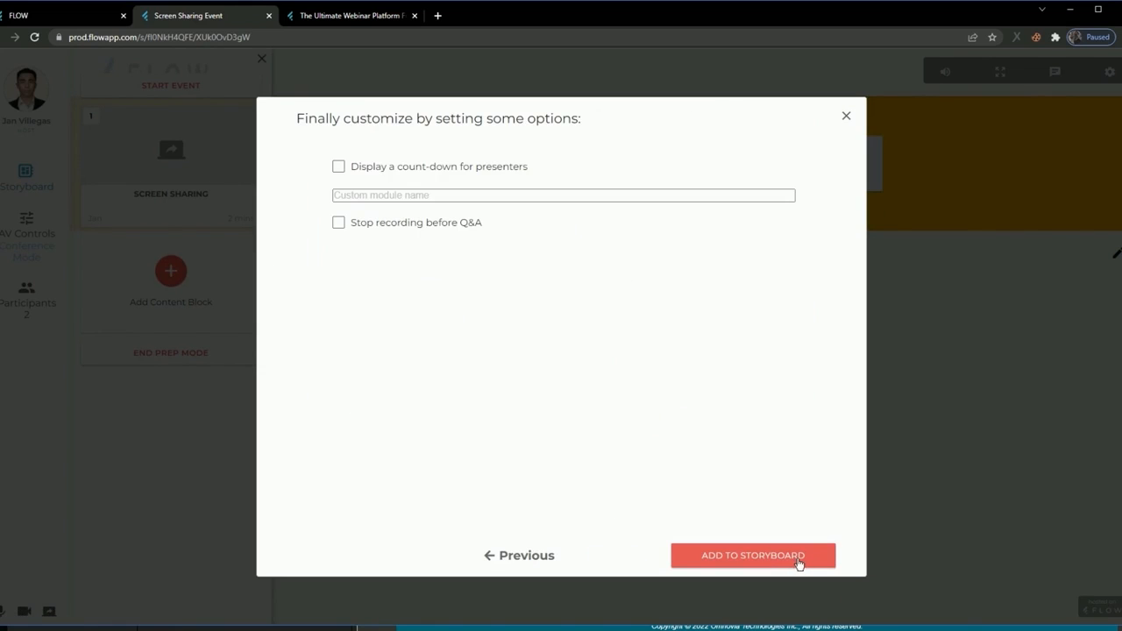
click(799, 564)
Try moving the Q & A block ahead of Screen Sharing, and return it to second place.
mouse_move(170, 280)
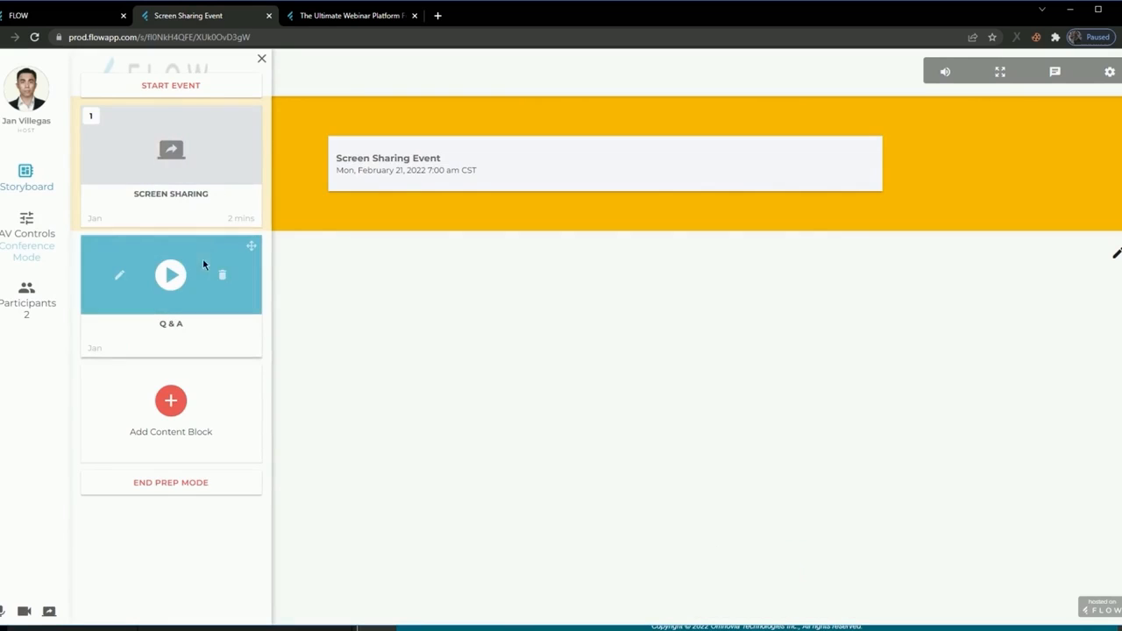
drag(221, 256, 208, 120)
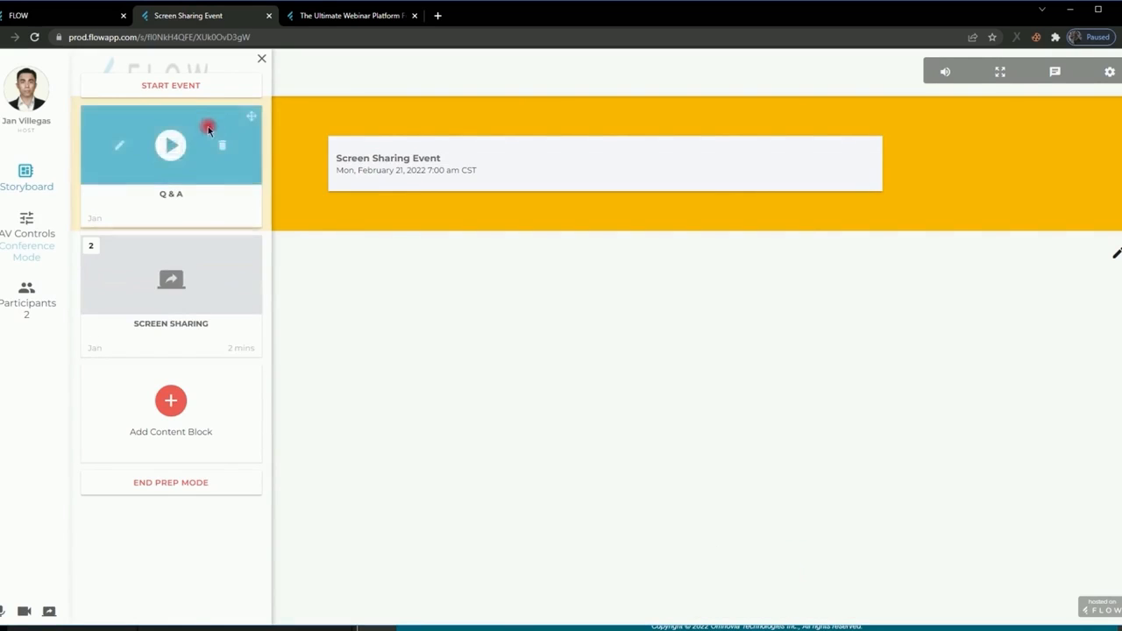
drag(208, 259, 254, 355)
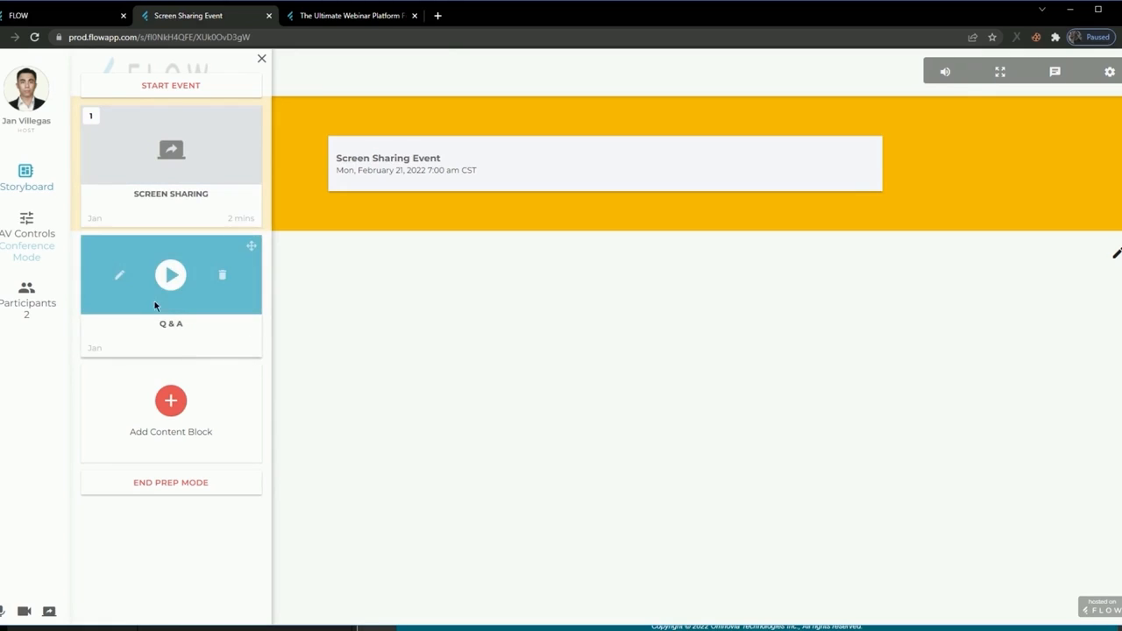
Open the chat and compare the presenter chat with the attendee chat, ending on the attendee chat.
click(1055, 73)
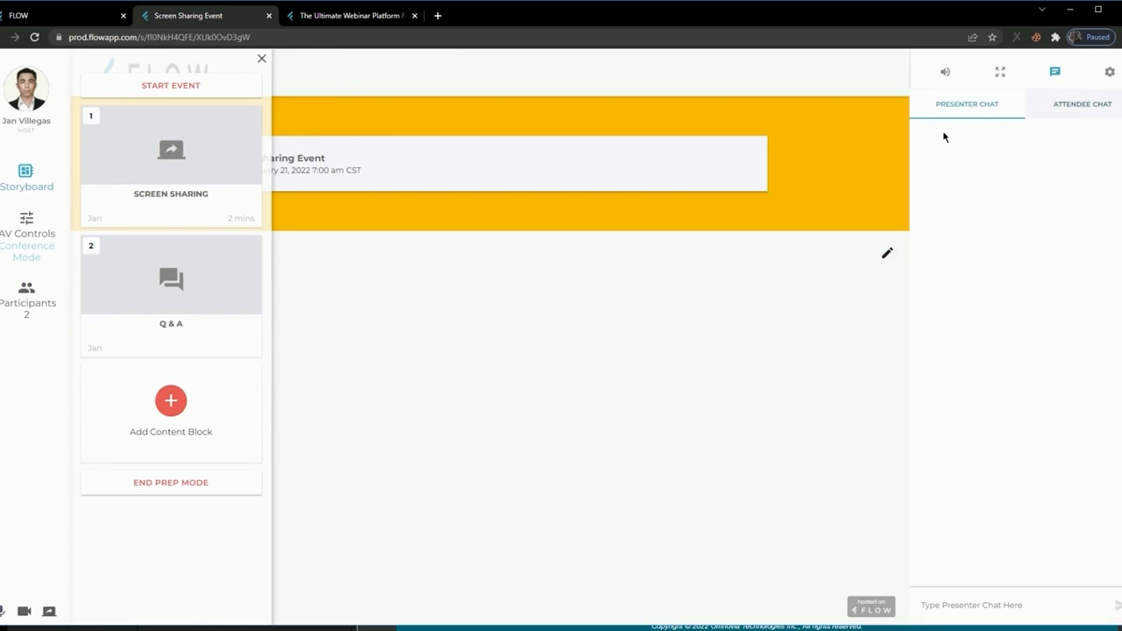
click(1071, 106)
click(990, 107)
click(1052, 109)
click(970, 109)
click(1048, 107)
click(963, 117)
click(1078, 102)
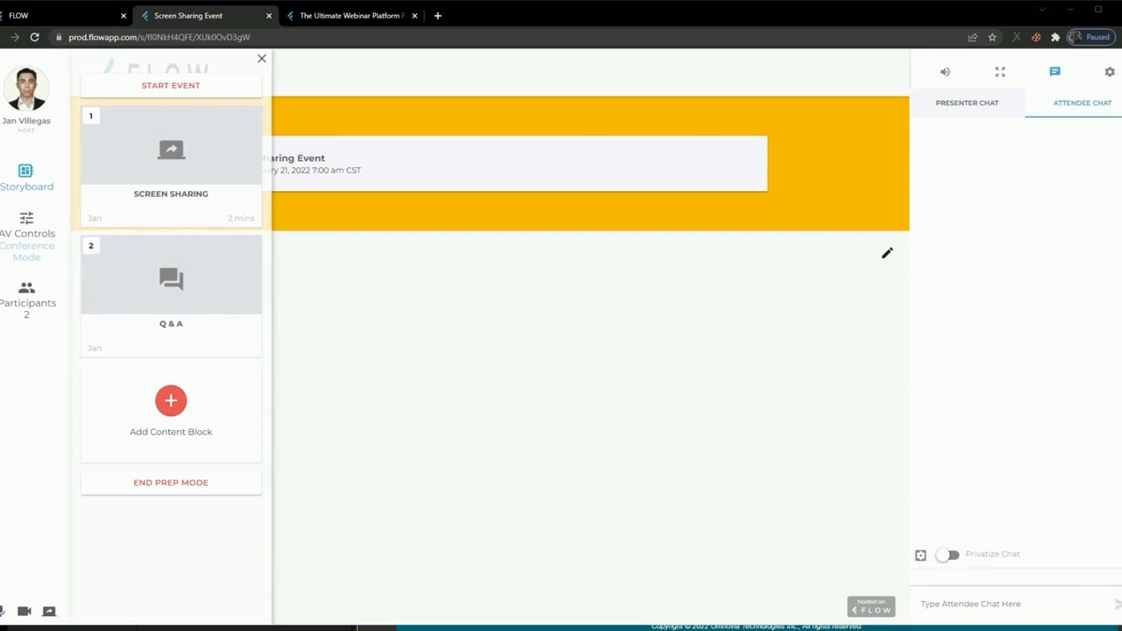
Switch to the attendee's view of the event, open its chat and send the message "test".
drag(954, 69, 482, 11)
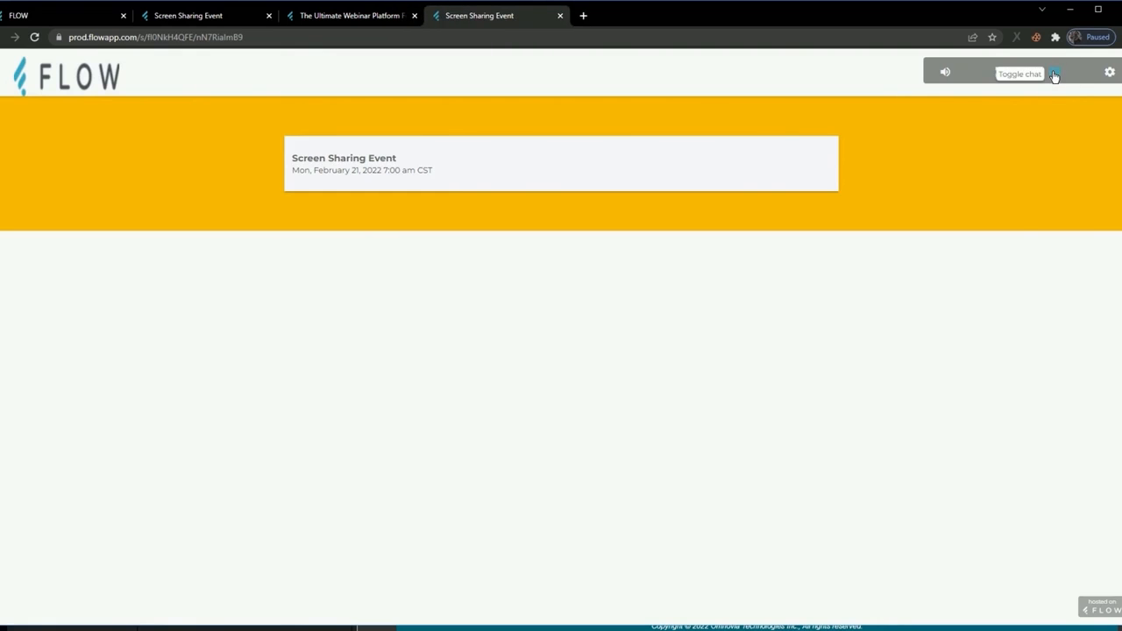
click(1054, 76)
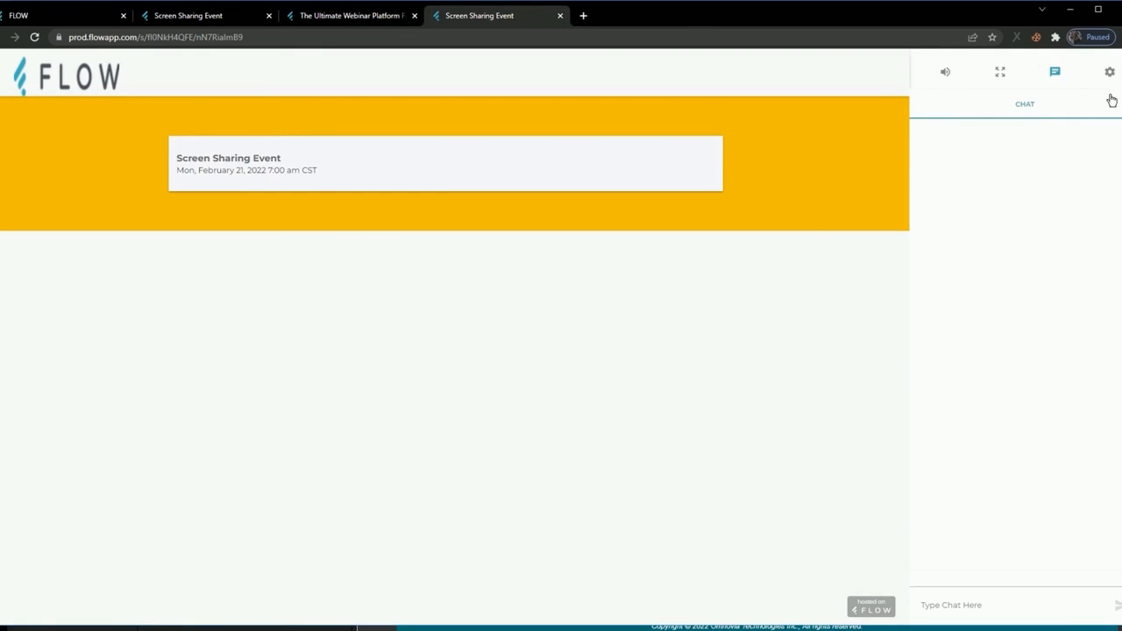
click(1028, 604)
text(test)
key(Return)
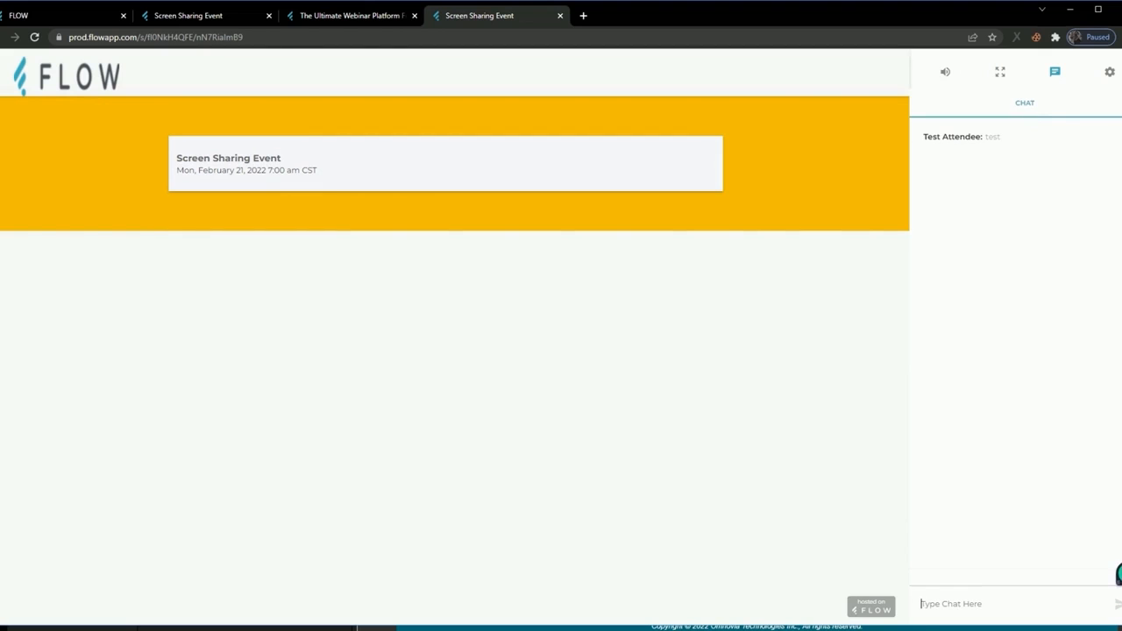
Return to the host's view of the Screen Sharing Event, check the attendee chat, and start the event.
drag(316, 13, 210, 15)
click(351, 15)
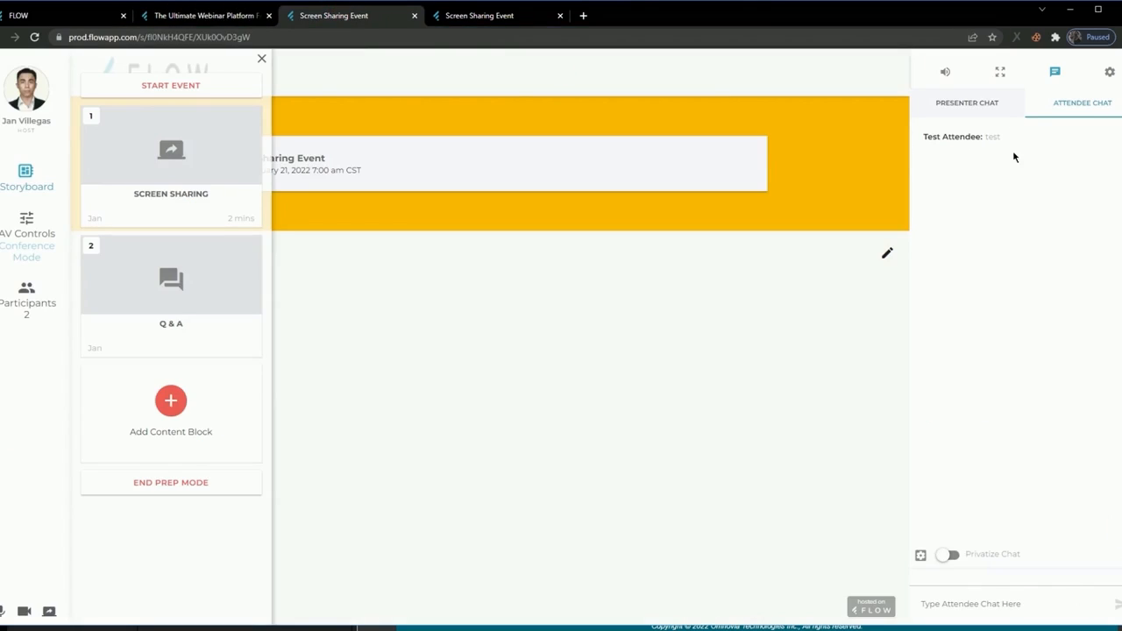
mouse_move(233, 253)
click(192, 92)
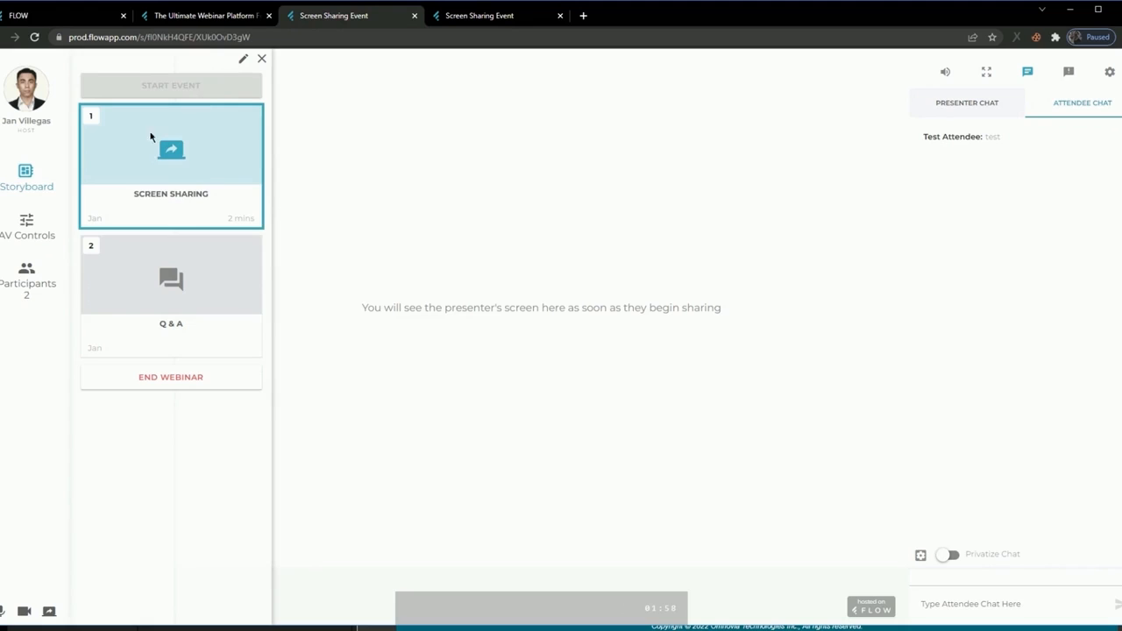
Start the Q & A block, switch to the attendee's view and submit the question "This is my first question.".
mouse_move(172, 273)
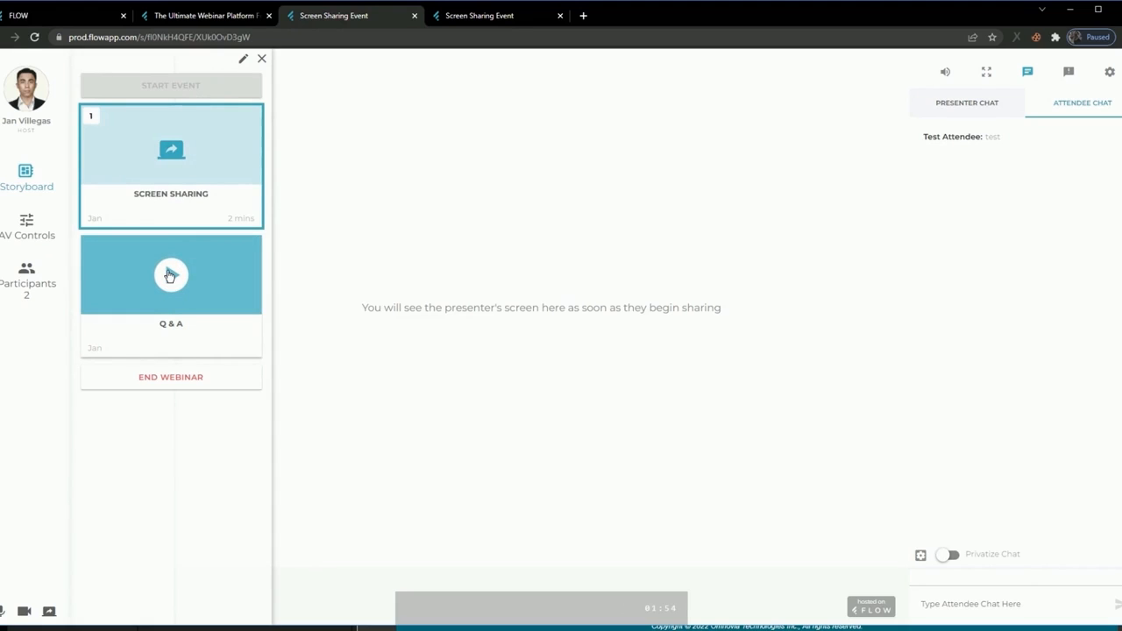
click(170, 275)
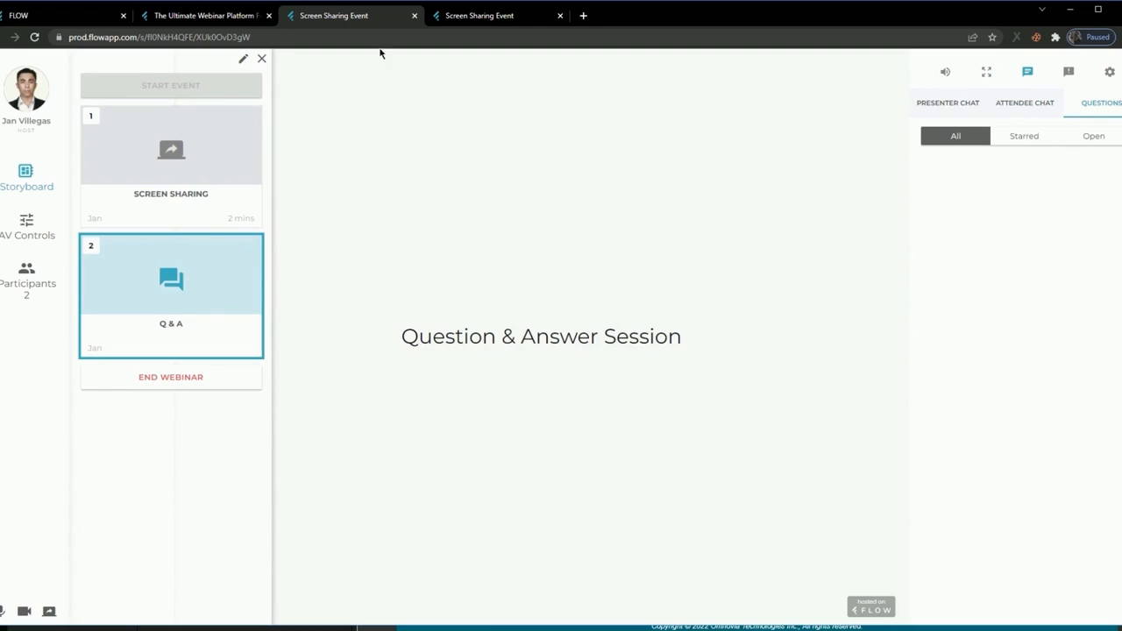
click(491, 19)
click(954, 605)
text(This is mmmy)
key(BackSpace)
key(BackSpace)
key(BackSpace)
text(y first question.)
key(Return)
Submit two more attendee questions, "This is my other question." and "What is the meaning of LIFE?".
text(This )
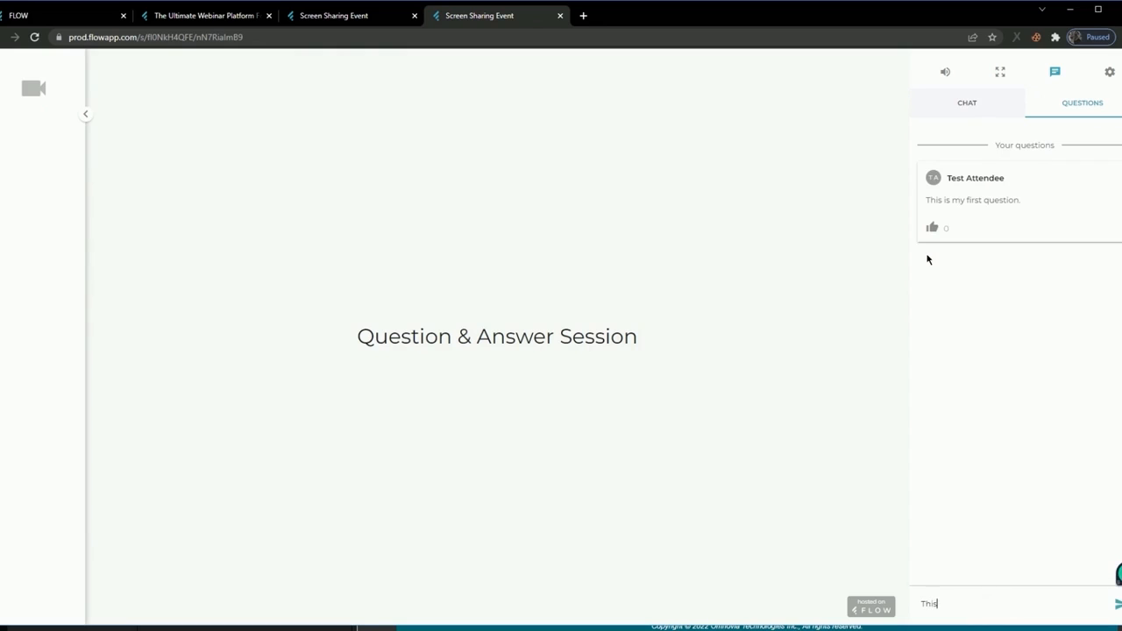
text(is my other question.)
key(Return)
text(W)
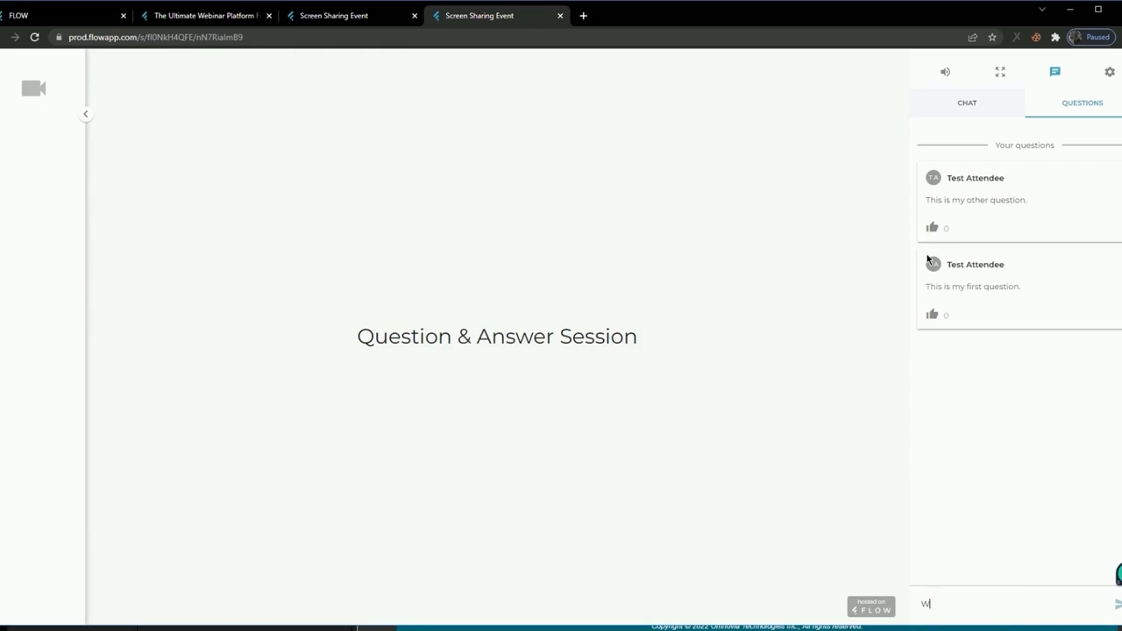
text(hat is the meaning of LIFE?)
key(Return)
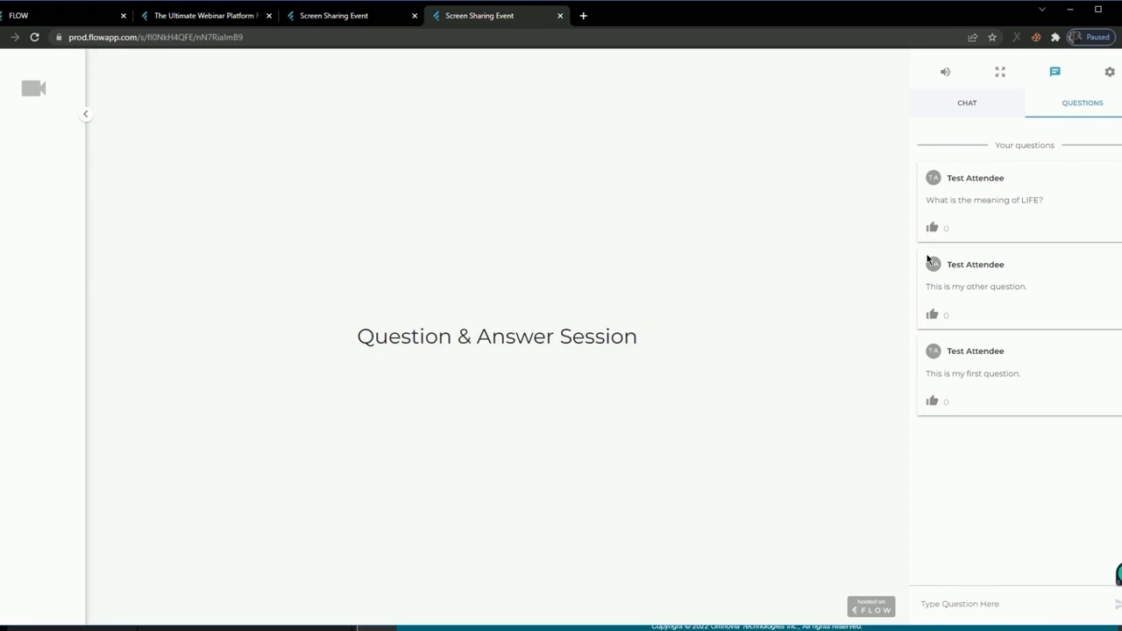
Return to the host's view and compare the All, Starred and Open question filters, ending on All.
click(367, 21)
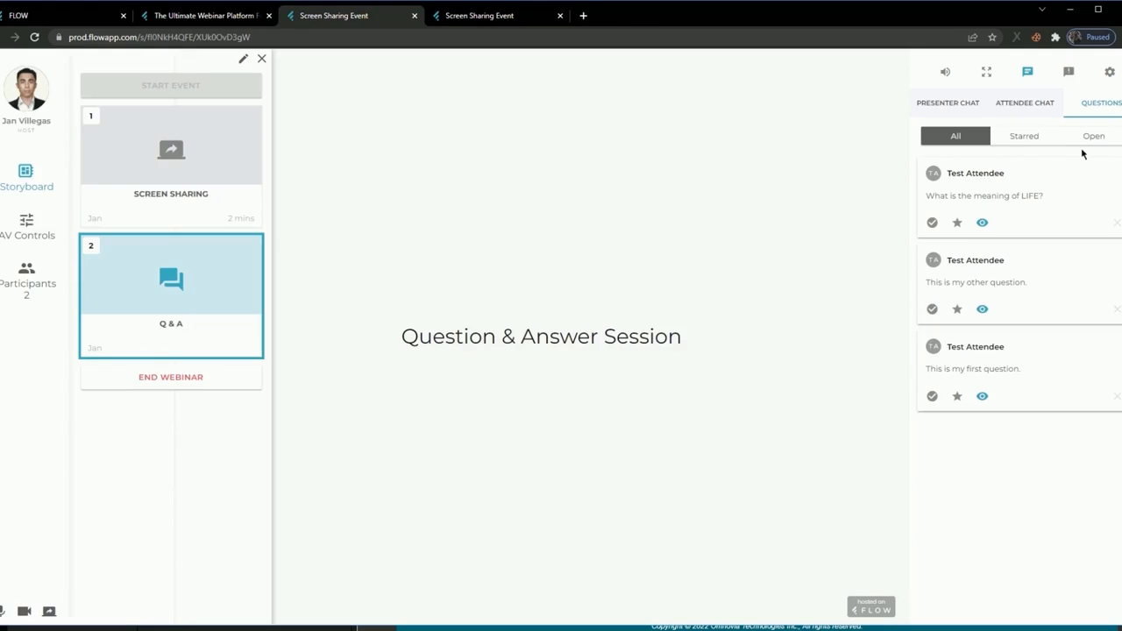
click(1002, 140)
click(953, 137)
click(1024, 138)
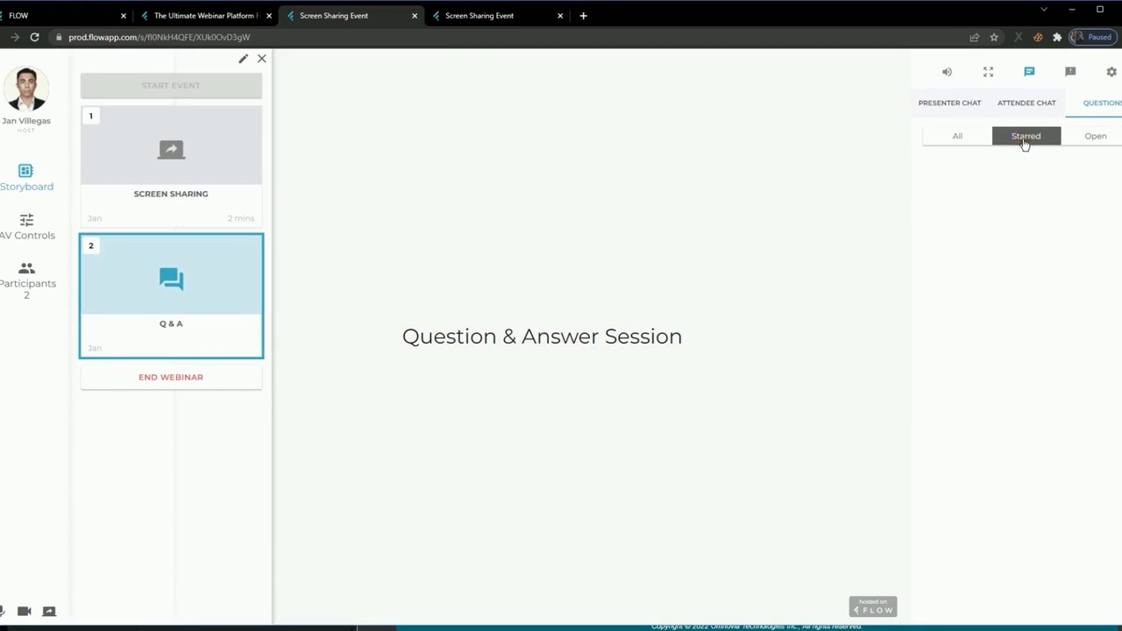
click(1089, 143)
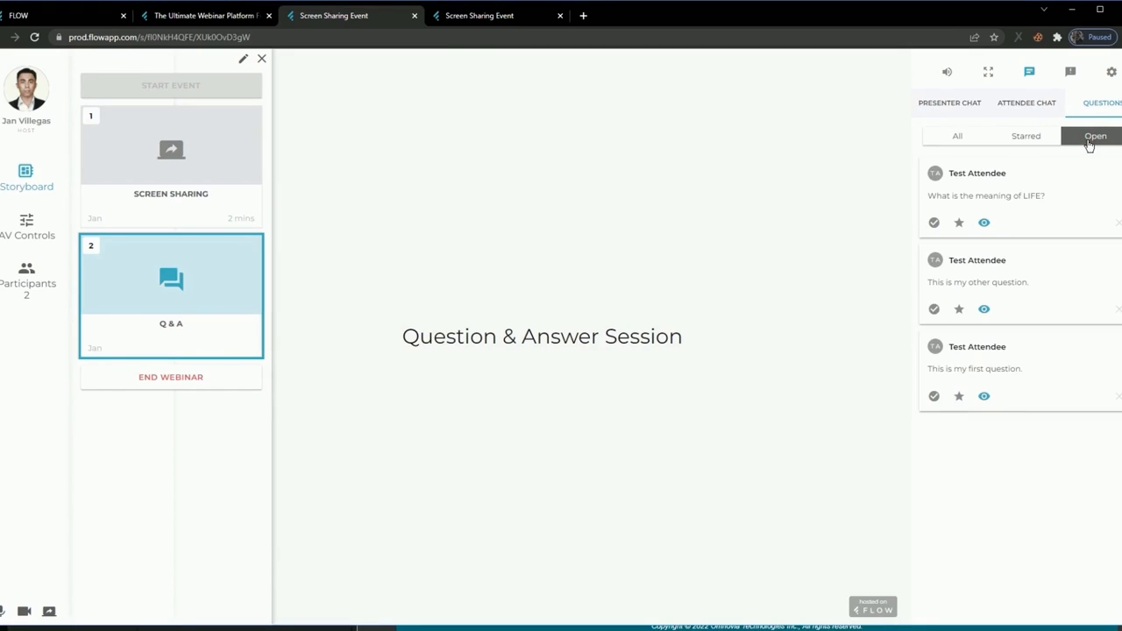
click(958, 138)
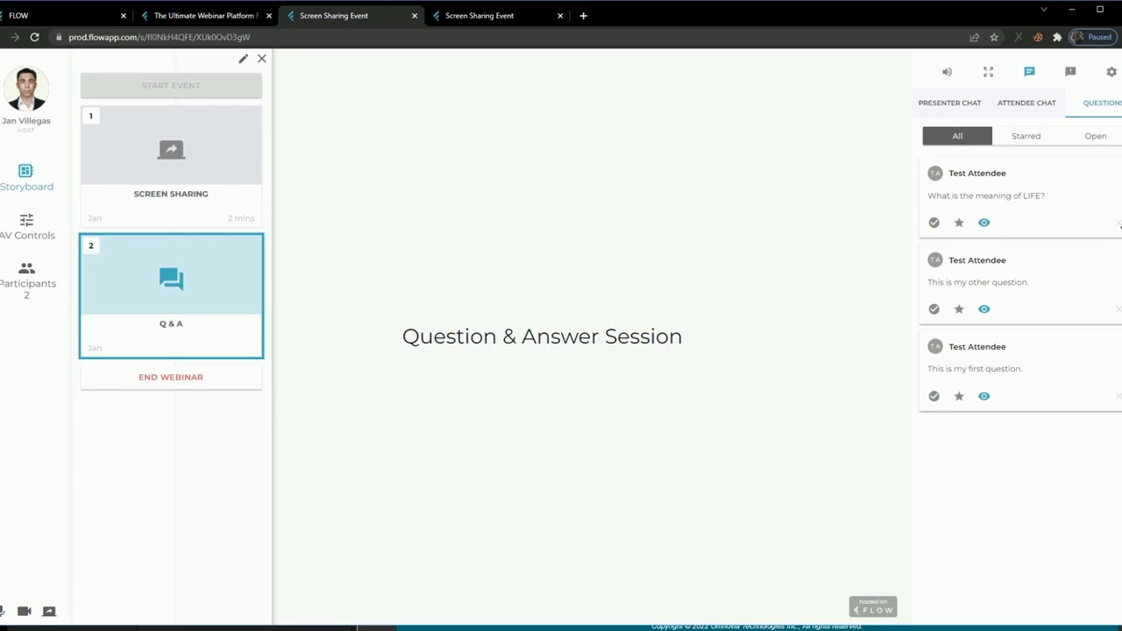
Mark "What is the meaning of LIFE?" as answered, star "This is my other question." and hide "This is my first question." from attendees.
click(935, 225)
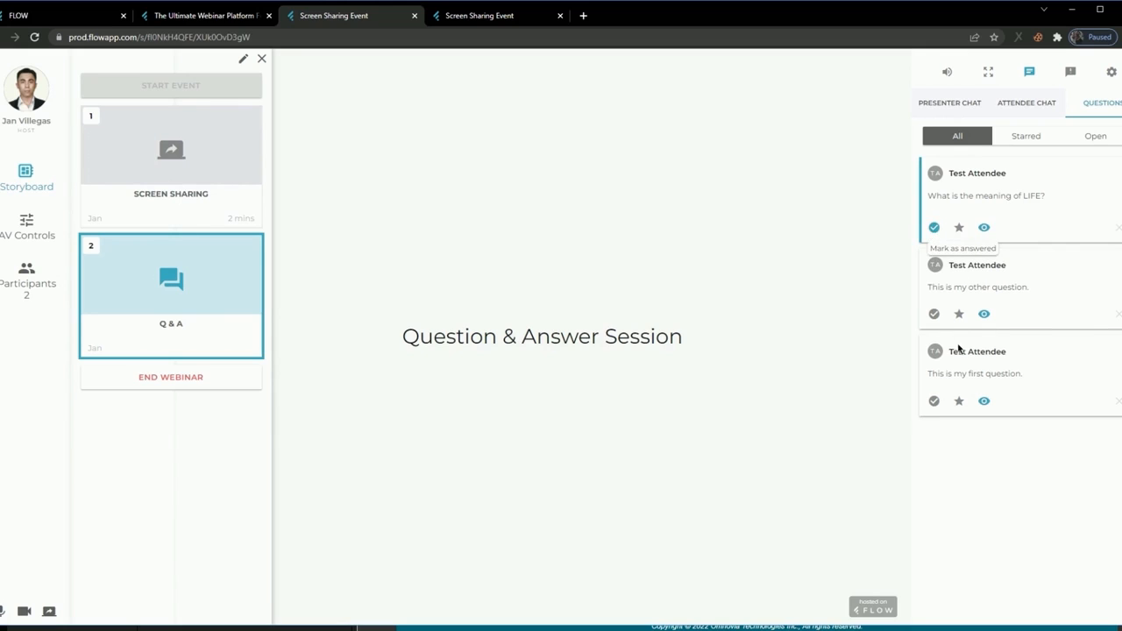
click(958, 314)
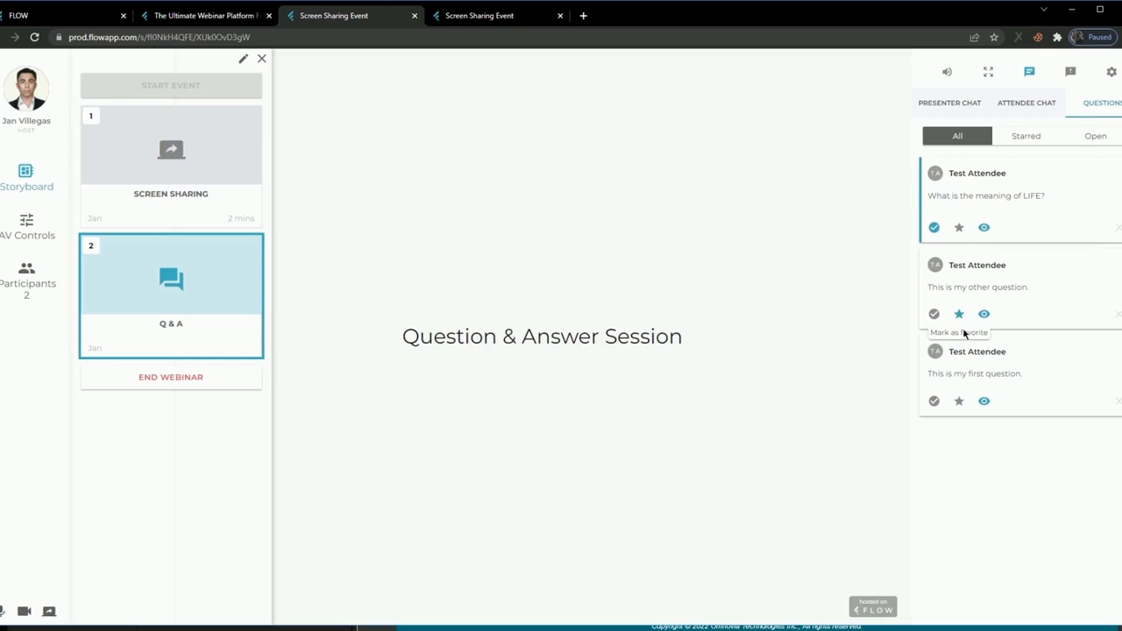
click(985, 403)
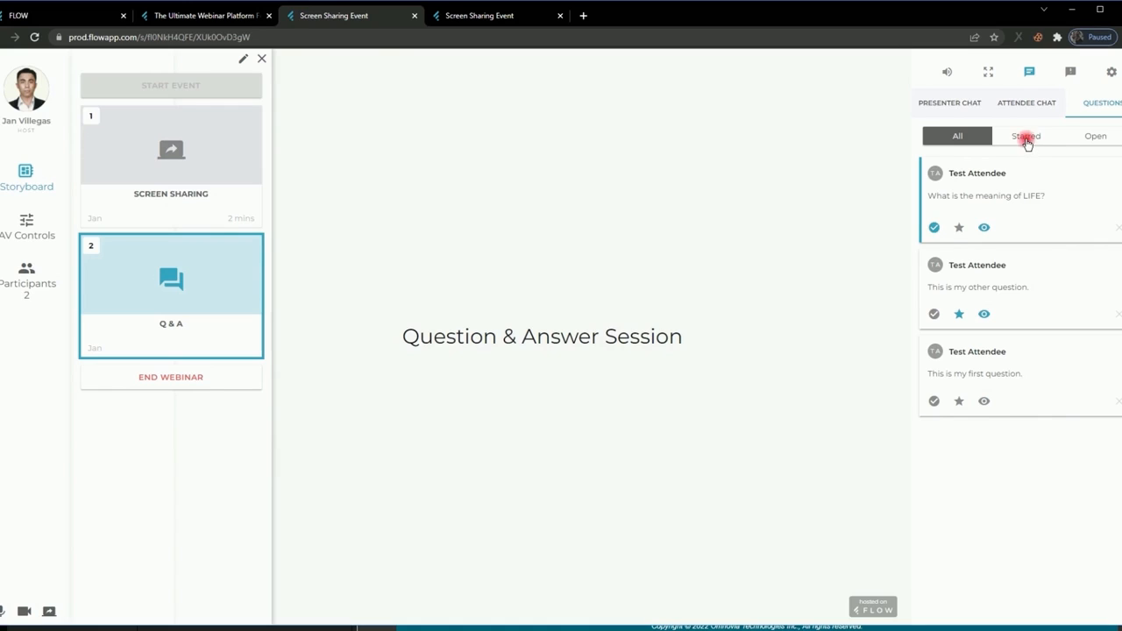
Check the starred questions, and mark "This is my other question." as answered in the list of open questions.
click(1025, 142)
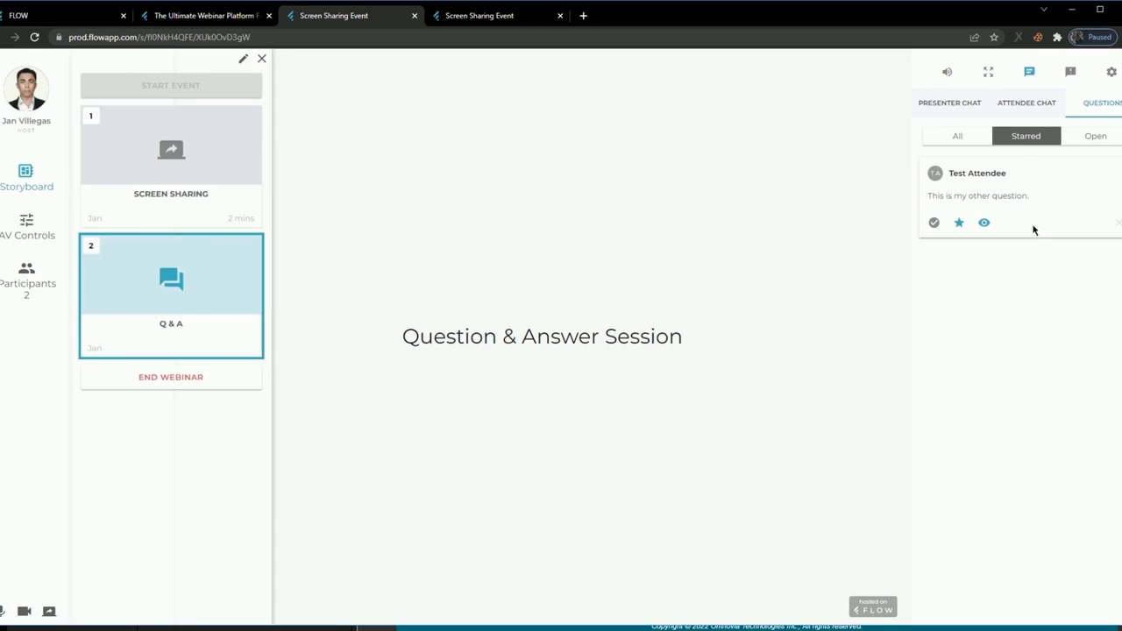
click(1084, 141)
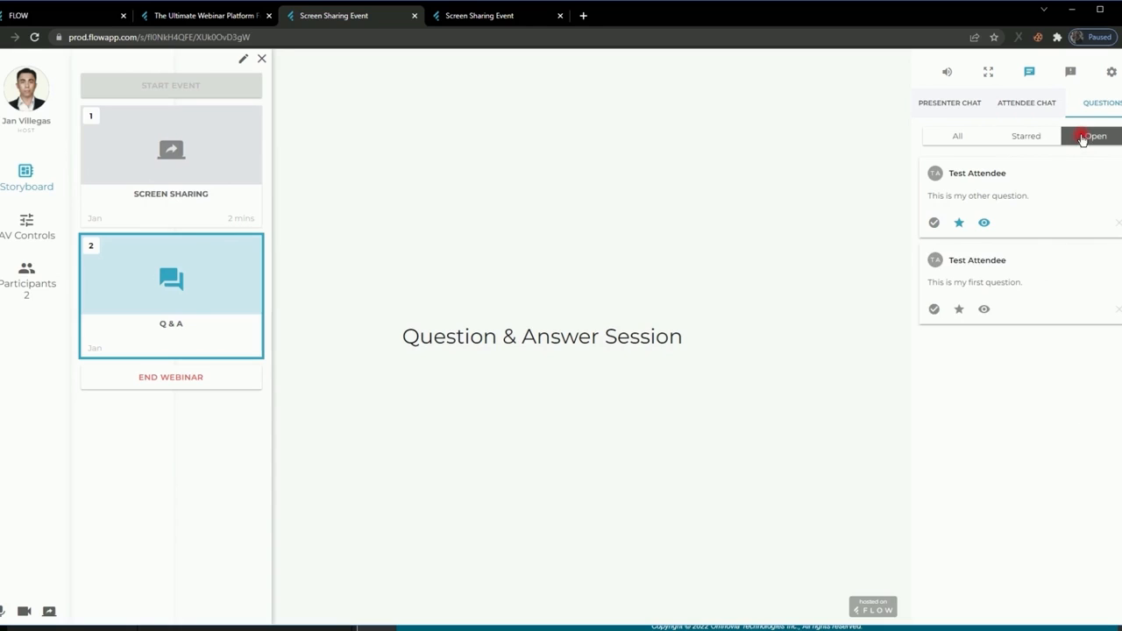
click(935, 224)
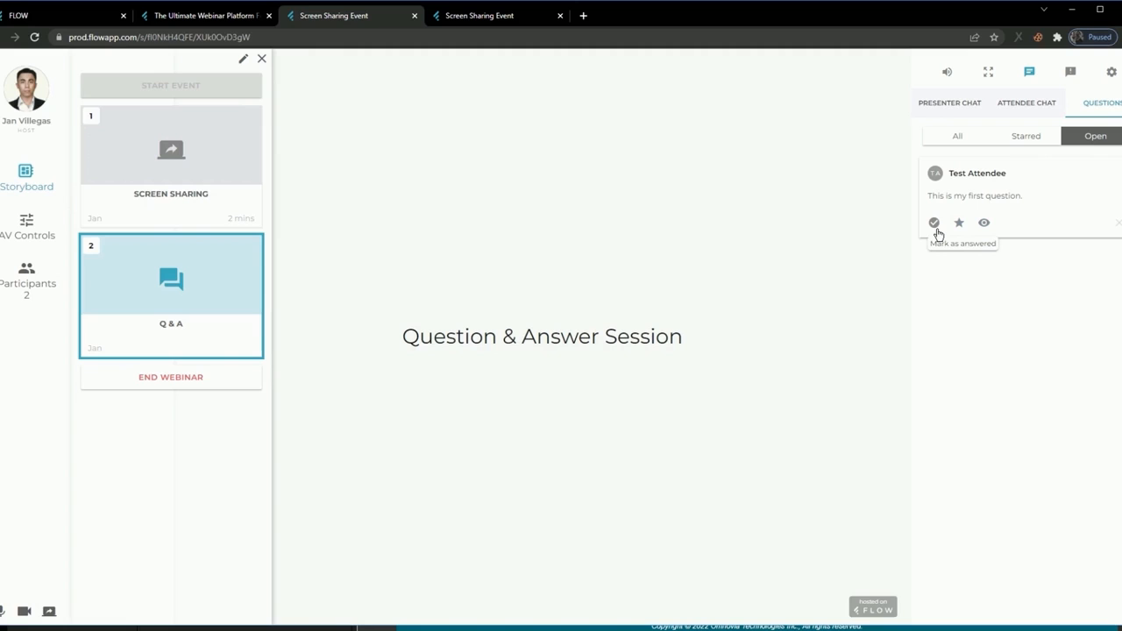
Review the starred and open questions, and check how the submitted questions look in the attendee's view.
click(1004, 142)
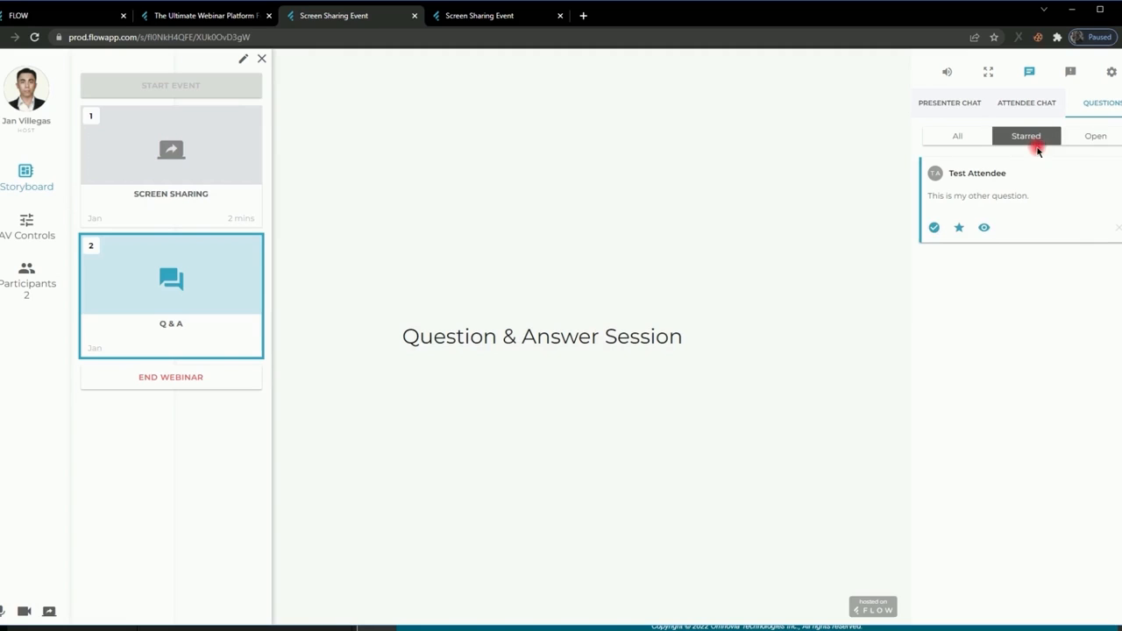
click(1091, 138)
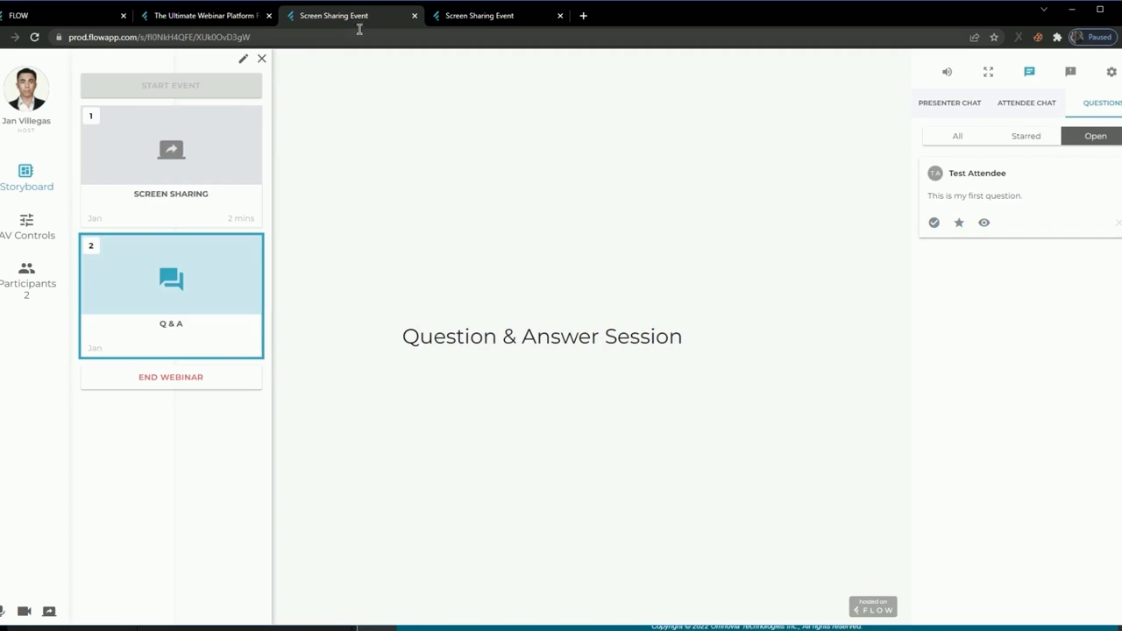
click(505, 25)
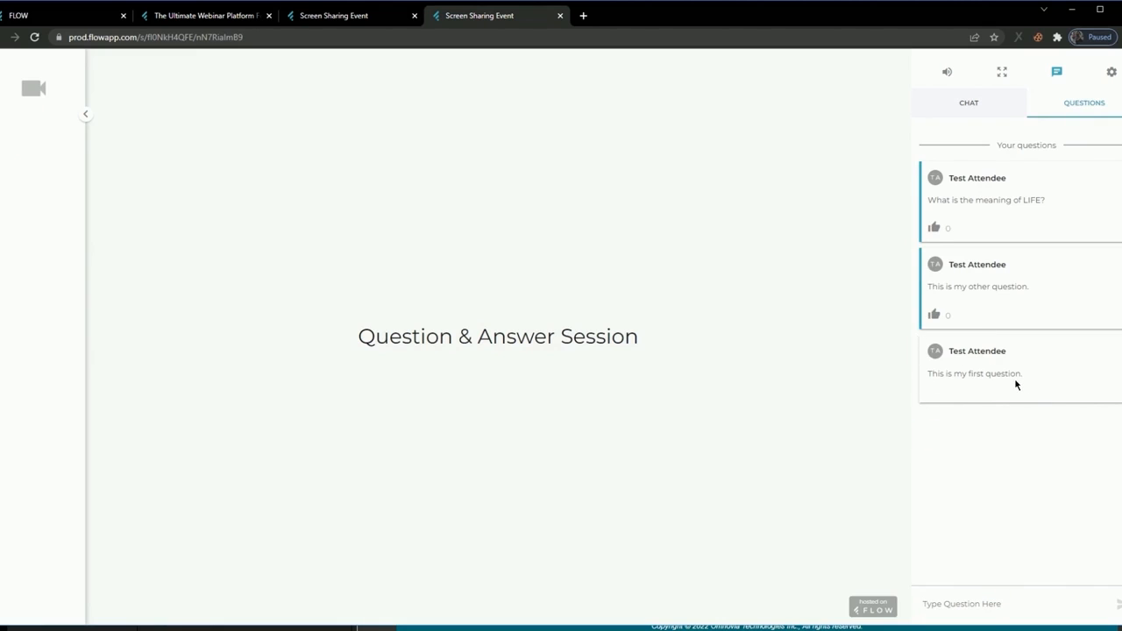
Return to the host's view and go through the Starred, All and Open question filters again, ending on All.
click(351, 14)
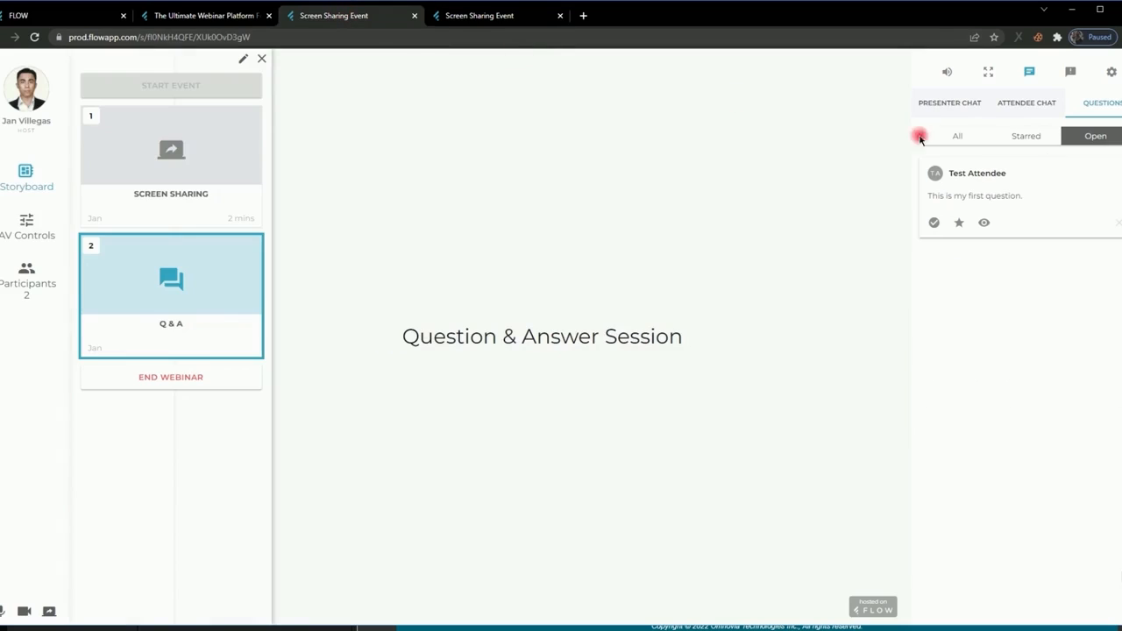
click(1033, 136)
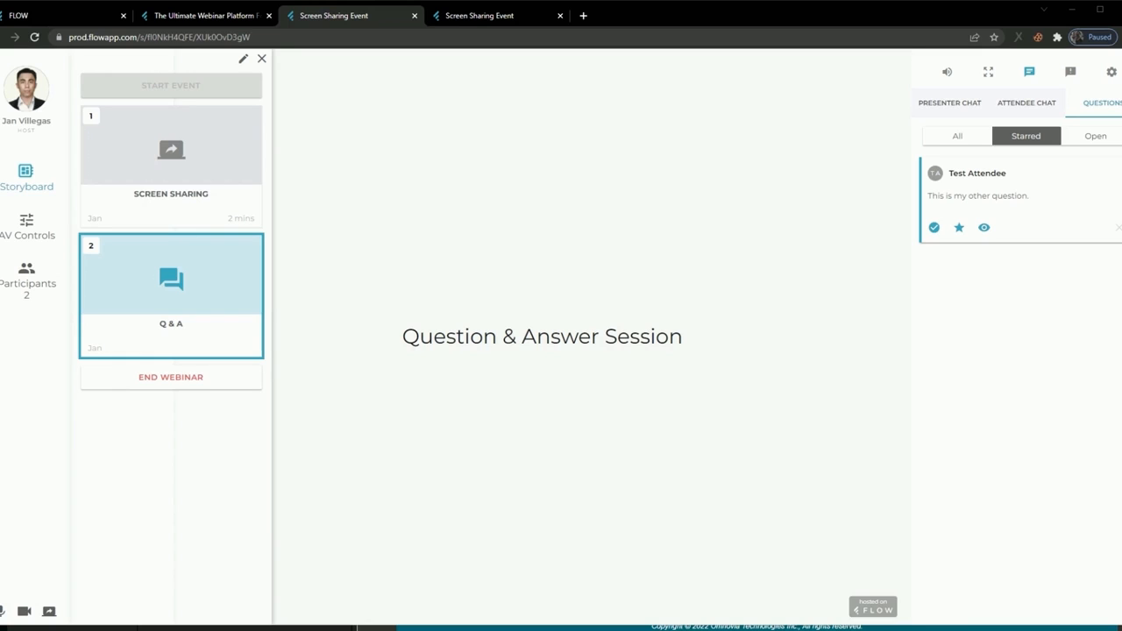
click(962, 139)
click(1034, 138)
click(1105, 138)
click(975, 139)
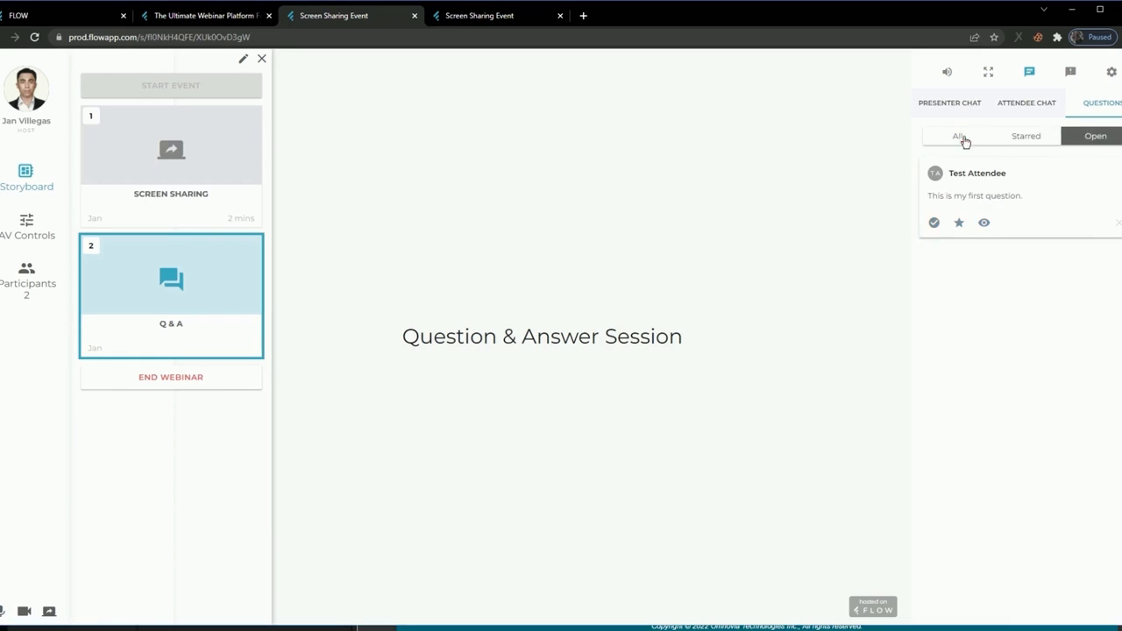